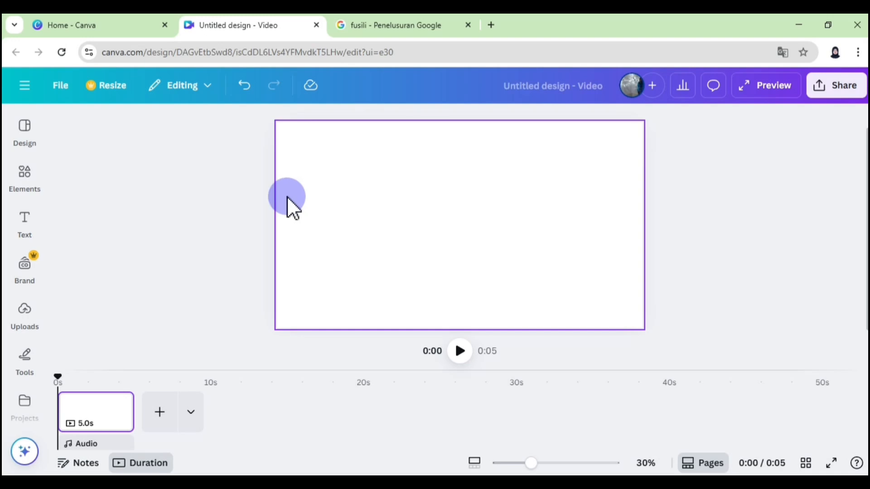
# - Clear the spaghetti search, add the recently used photo of spaghetti in a black bowl and remove its background
pyautogui.click(30, 184)
pyautogui.click(65, 157)
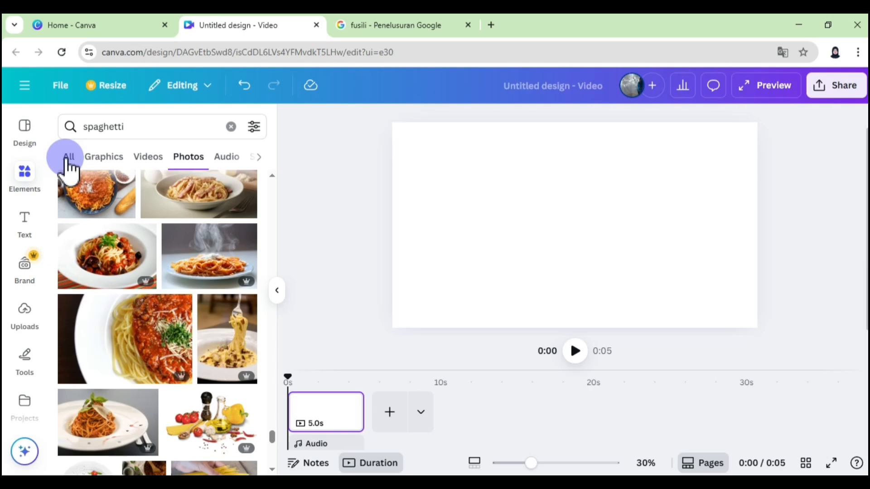
pyautogui.click(231, 127)
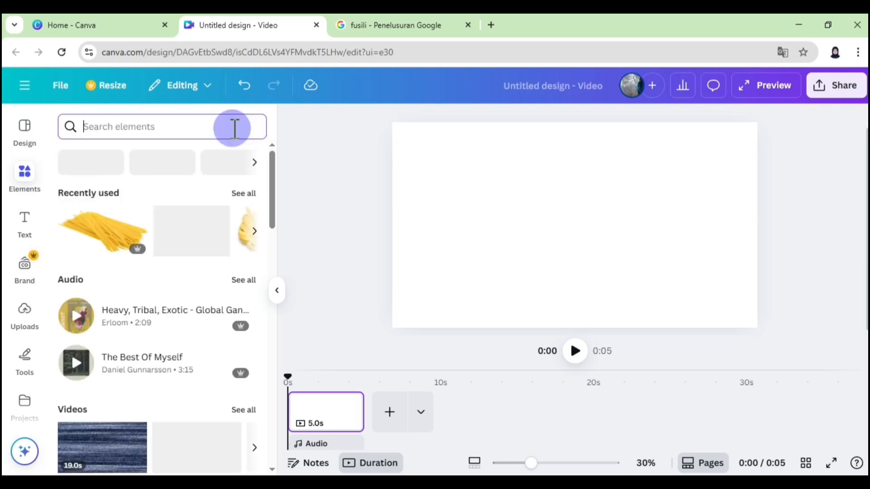
pyautogui.click(244, 192)
pyautogui.moveTo(269, 194); pyautogui.dragTo(263, 253)
pyautogui.click(219, 278)
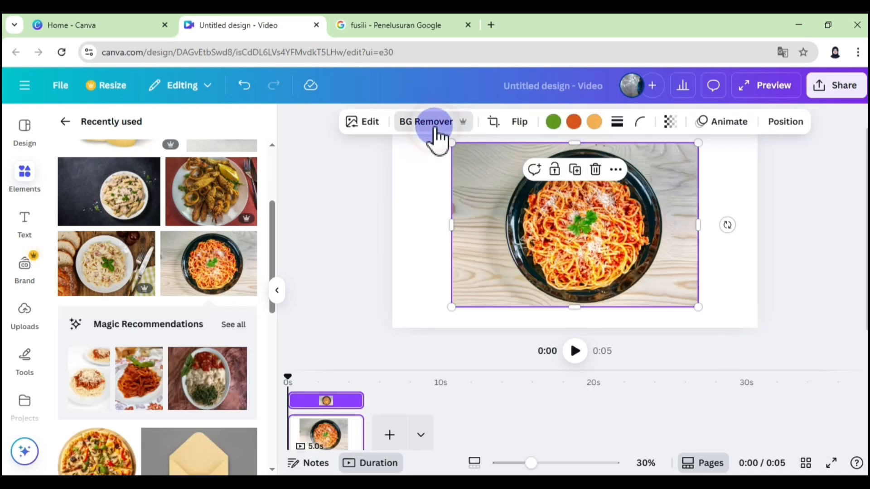
pyautogui.click(433, 123)
# - Crop the sides of the spaghetti bowl image, enlarge it and centre it so it runs off the page's lower edge
pyautogui.moveTo(578, 248); pyautogui.dragTo(565, 347)
pyautogui.moveTo(443, 309); pyautogui.dragTo(496, 314)
pyautogui.moveTo(690, 306); pyautogui.dragTo(667, 307)
pyautogui.moveTo(493, 224); pyautogui.dragTo(460, 193)
pyautogui.moveTo(558, 297); pyautogui.dragTo(587, 330)
pyautogui.moveTo(490, 226); pyautogui.dragTo(458, 197)
pyautogui.moveTo(572, 290); pyautogui.dragTo(577, 298)
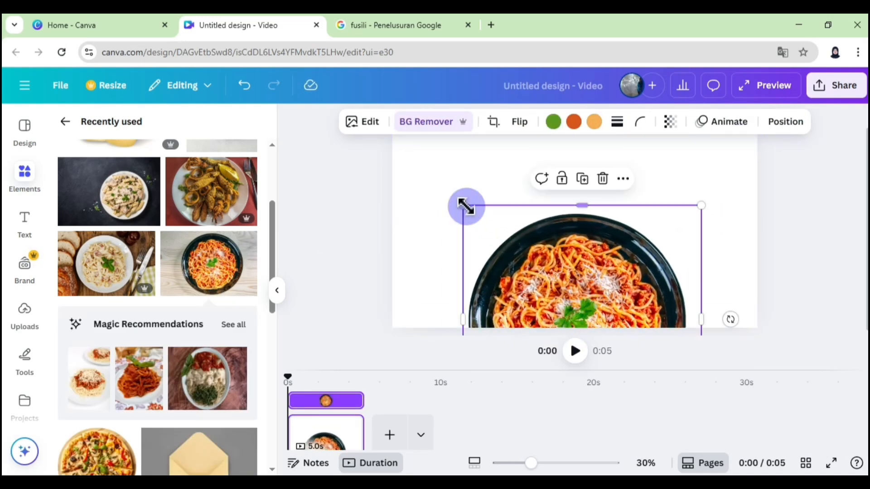
pyautogui.moveTo(465, 206); pyautogui.dragTo(449, 192)
pyautogui.moveTo(586, 272)
pyautogui.mouseDown()
pyautogui.moveTo(597, 274)
pyautogui.moveTo(585, 278)
pyautogui.mouseUp()
pyautogui.moveTo(701, 318); pyautogui.dragTo(692, 317)
pyautogui.moveTo(563, 307)
pyautogui.mouseDown()
pyautogui.moveTo(575, 303)
pyautogui.moveTo(568, 305)
pyautogui.mouseUp()
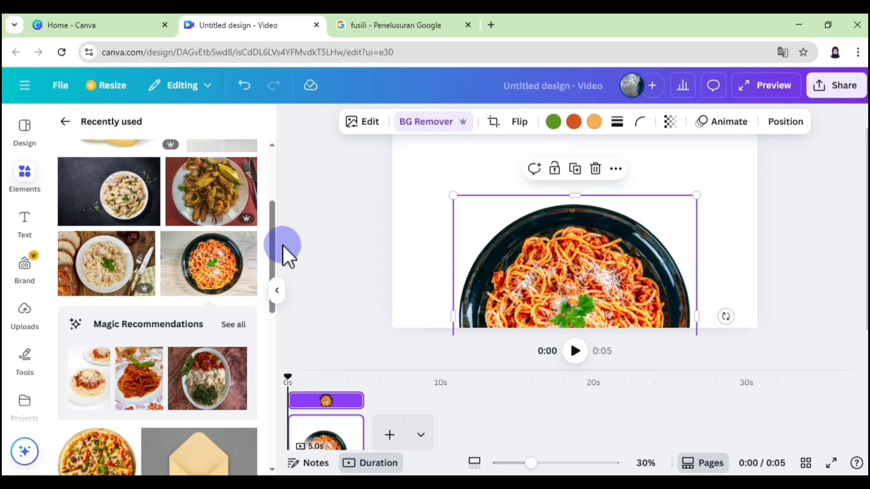
# - Add the recently used photo of creamy fettuccine on a white plate and remove its background
pyautogui.scroll(1, 136, 271)
pyautogui.click(109, 287)
pyautogui.click(437, 122)
# - Crop and enlarge the fettuccine plate and centre it over the spaghetti bowl, covering the bowl
pyautogui.moveTo(583, 257); pyautogui.dragTo(595, 326)
pyautogui.moveTo(464, 211); pyautogui.dragTo(375, 151)
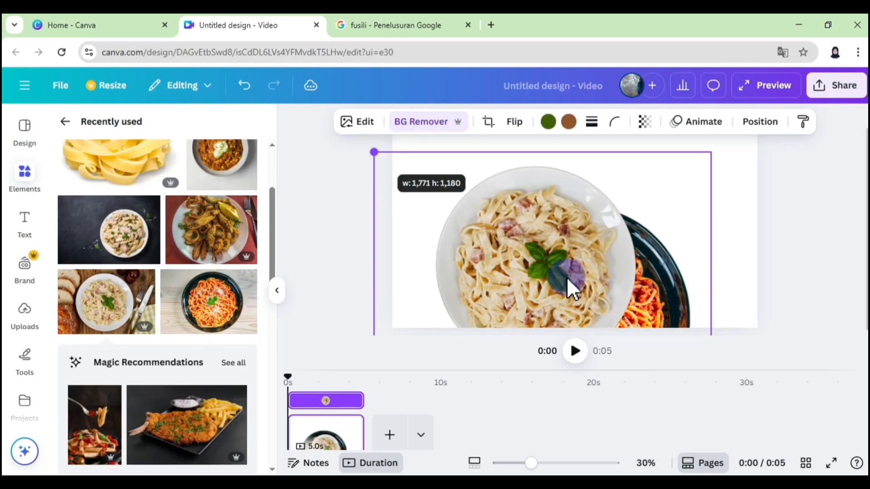
pyautogui.moveTo(567, 280); pyautogui.dragTo(547, 261)
pyautogui.moveTo(414, 303); pyautogui.dragTo(466, 303)
pyautogui.moveTo(747, 302); pyautogui.dragTo(687, 302)
pyautogui.moveTo(466, 191); pyautogui.dragTo(428, 155)
pyautogui.moveTo(543, 244); pyautogui.dragTo(560, 276)
pyautogui.moveTo(702, 188); pyautogui.dragTo(705, 184)
# - Add the recently used fusilli plate photo with its background removed and crop it tightly around the plate
pyautogui.click(118, 234)
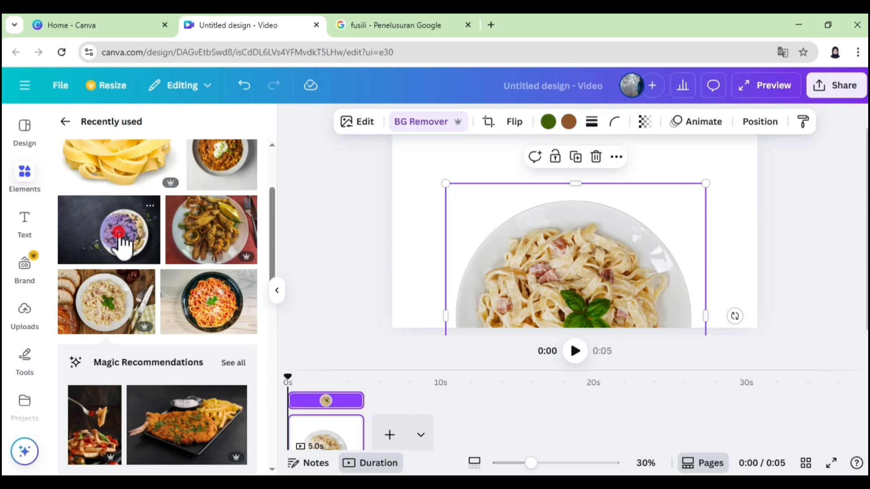
pyautogui.click(416, 129)
pyautogui.moveTo(452, 227); pyautogui.dragTo(546, 239)
pyautogui.moveTo(698, 227); pyautogui.dragTo(677, 228)
pyautogui.moveTo(609, 306); pyautogui.dragTo(609, 298)
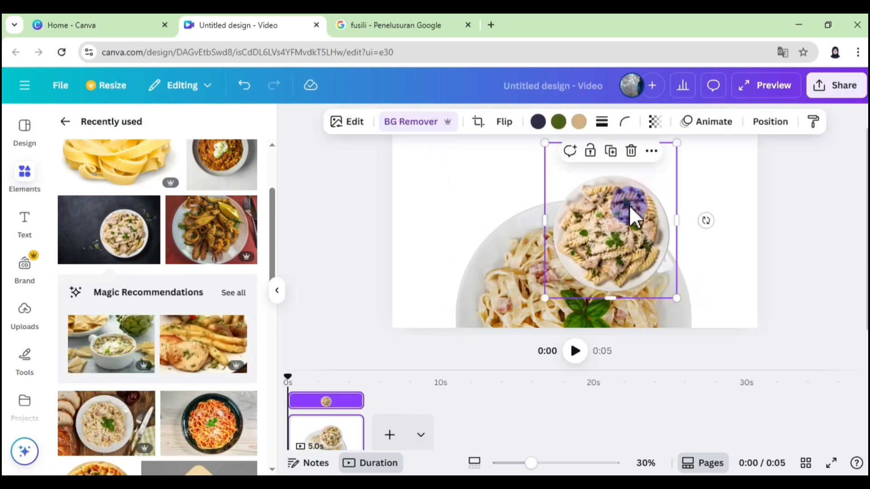
pyautogui.moveTo(630, 209); pyautogui.dragTo(634, 213)
pyautogui.moveTo(680, 302); pyautogui.dragTo(730, 357)
pyautogui.moveTo(640, 148); pyautogui.dragTo(641, 183)
# - Enlarge the fusilli plate to about 1452 px wide and centre it over the other plates at the page's lower edge
pyautogui.moveTo(625, 226); pyautogui.dragTo(561, 266)
pyautogui.moveTo(485, 224); pyautogui.dragTo(431, 164)
pyautogui.moveTo(548, 296); pyautogui.dragTo(576, 317)
pyautogui.moveTo(454, 188); pyautogui.dragTo(417, 161)
pyautogui.moveTo(536, 244); pyautogui.dragTo(559, 271)
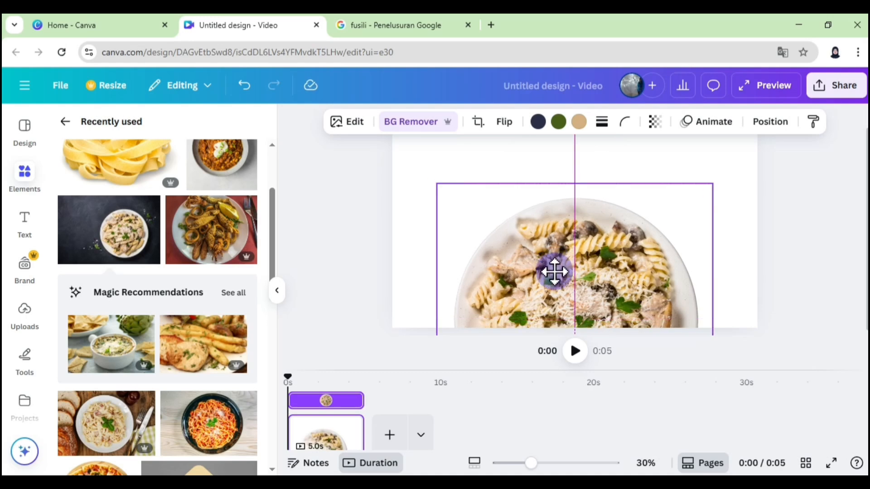
pyautogui.click(808, 269)
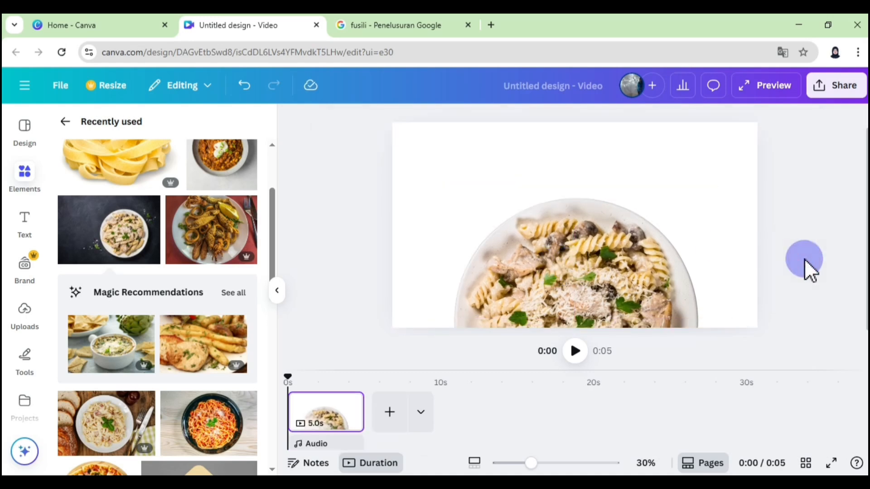
# - Give the page background a gradient whose first colour is brown #8B522A at about 88% opacity
pyautogui.moveTo(270, 224); pyautogui.dragTo(272, 151)
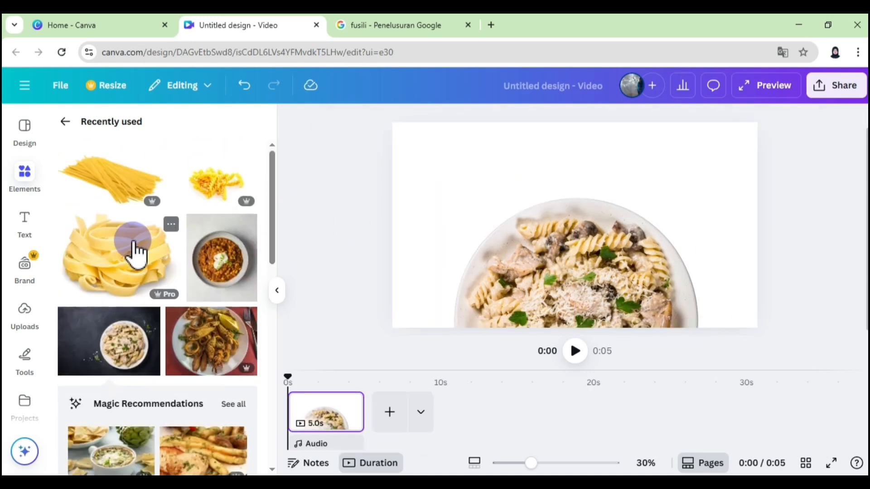
pyautogui.click(420, 161)
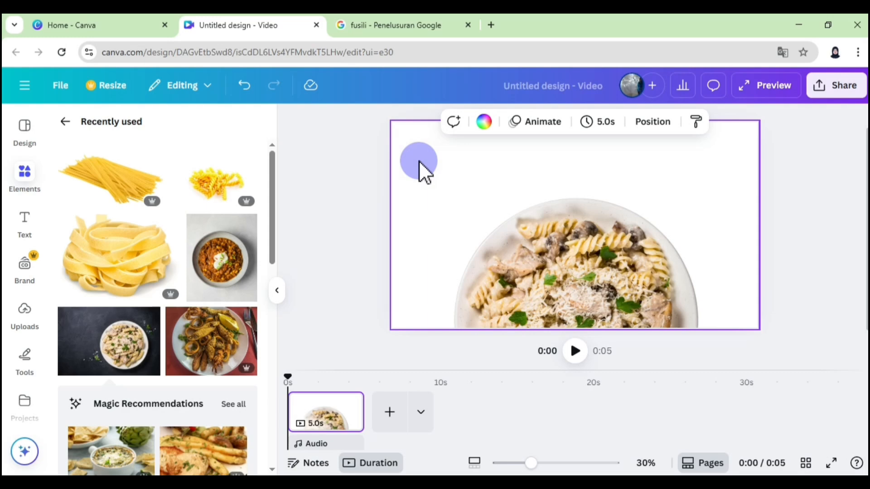
pyautogui.click(485, 125)
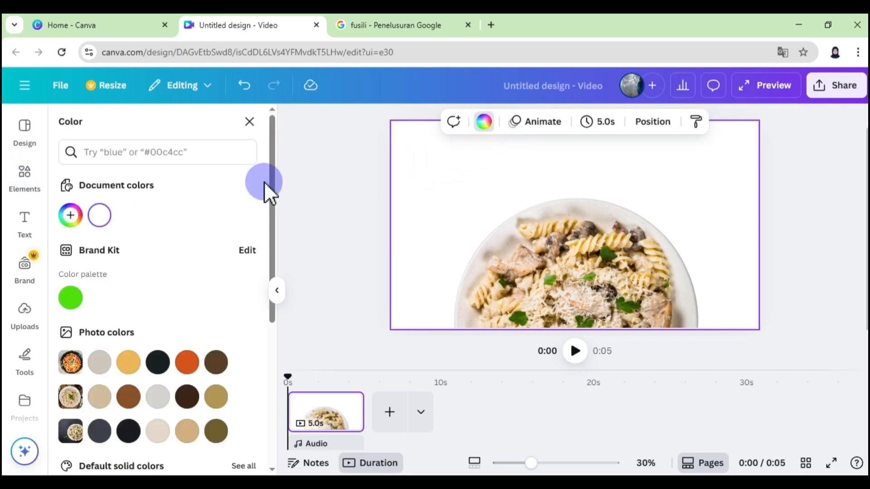
pyautogui.moveTo(264, 188); pyautogui.dragTo(272, 227)
pyautogui.click(99, 394)
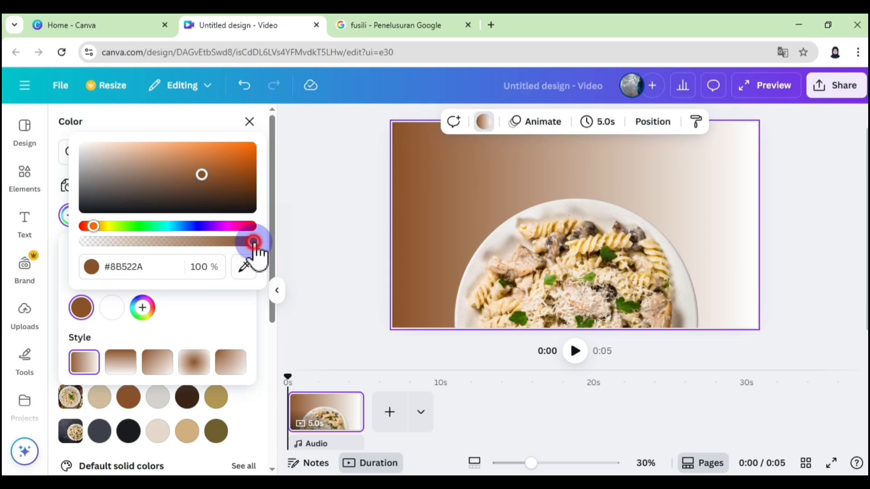
pyautogui.moveTo(254, 247); pyautogui.dragTo(235, 248)
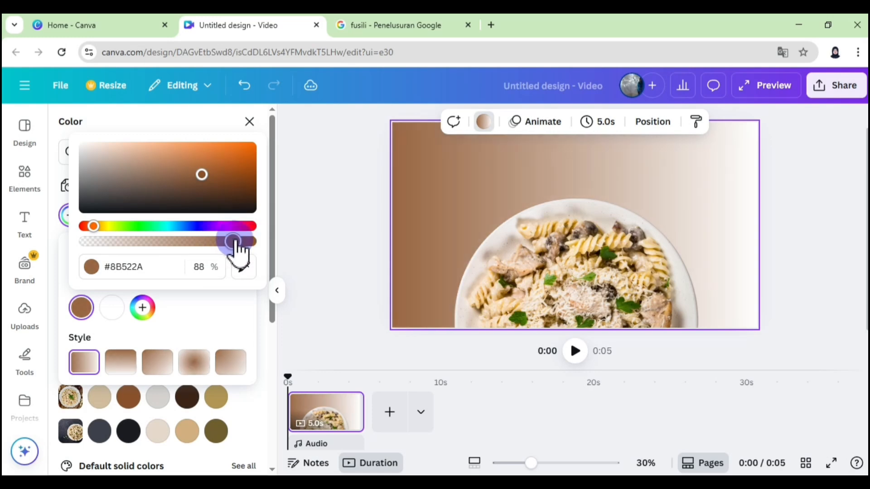
# - Set the gradient's second colour to #D1BD9B and its style to vertical, with brown above beige
pyautogui.click(111, 307)
pyautogui.click(163, 266)
pyautogui.write('#d1bd9b')
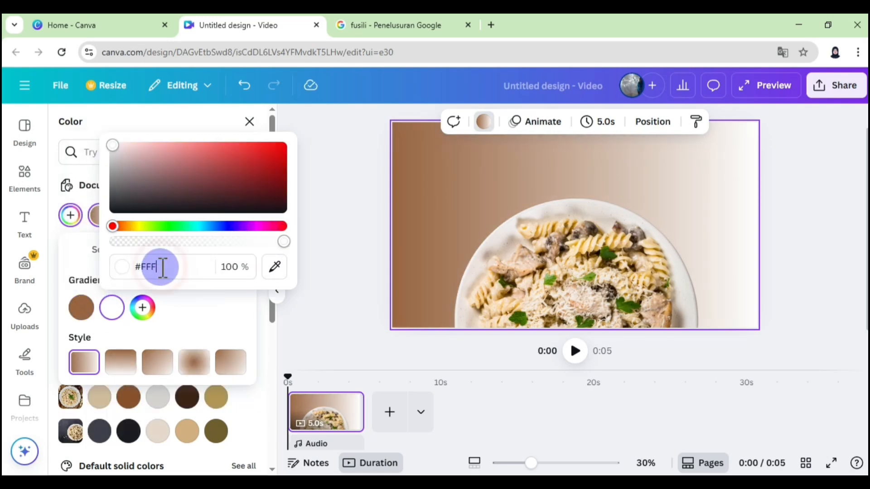
pyautogui.click(198, 317)
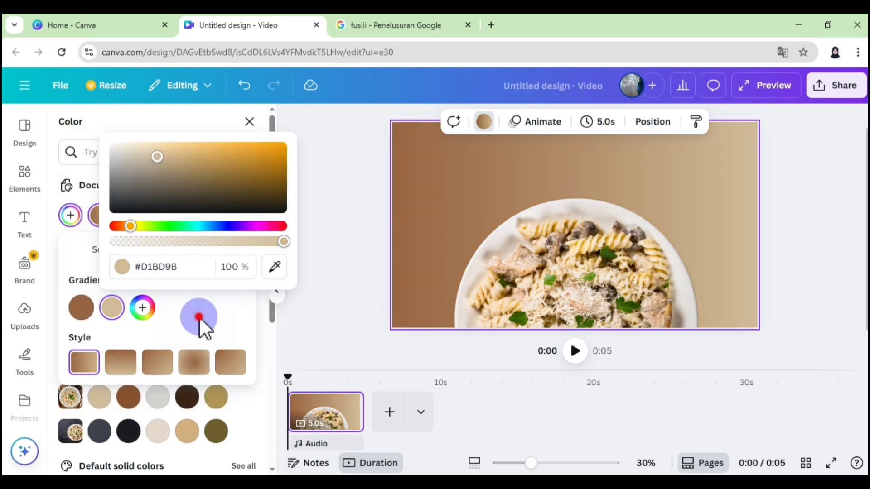
pyautogui.click(194, 362)
pyautogui.click(153, 361)
pyautogui.click(120, 362)
pyautogui.click(279, 289)
# - Add the recently used raw fusilli image with its background removed and crop it close to the pasta
pyautogui.click(24, 177)
pyautogui.click(195, 189)
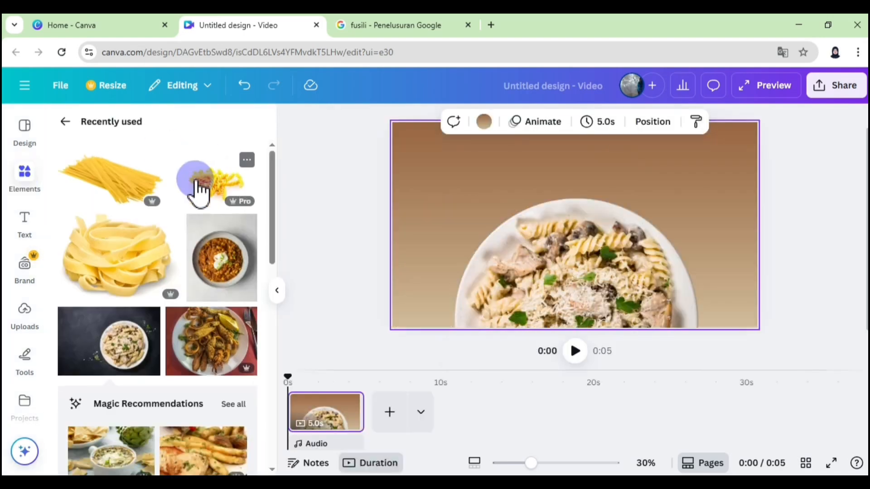
pyautogui.click(442, 122)
pyautogui.moveTo(652, 215); pyautogui.dragTo(629, 214)
pyautogui.moveTo(543, 276); pyautogui.dragTo(543, 261)
pyautogui.moveTo(452, 206); pyautogui.dragTo(494, 208)
# - Scale the raw fusilli down to about 513 px wide over the plate, duplicate it and send both copies behind the plate
pyautogui.moveTo(560, 144); pyautogui.dragTo(555, 176)
pyautogui.moveTo(552, 211); pyautogui.dragTo(594, 267)
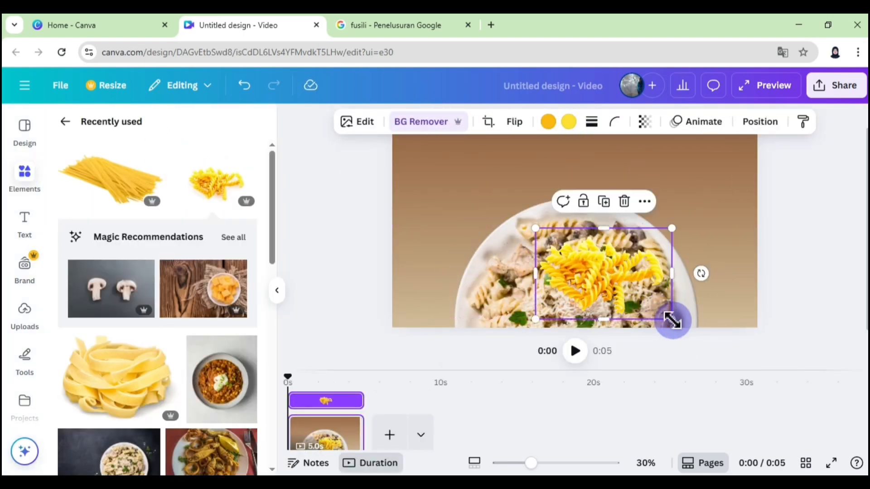
pyautogui.moveTo(671, 319); pyautogui.dragTo(633, 292)
pyautogui.click(760, 121)
pyautogui.moveTo(572, 264); pyautogui.dragTo(643, 277)
pyautogui.click(220, 188)
pyautogui.click(204, 188)
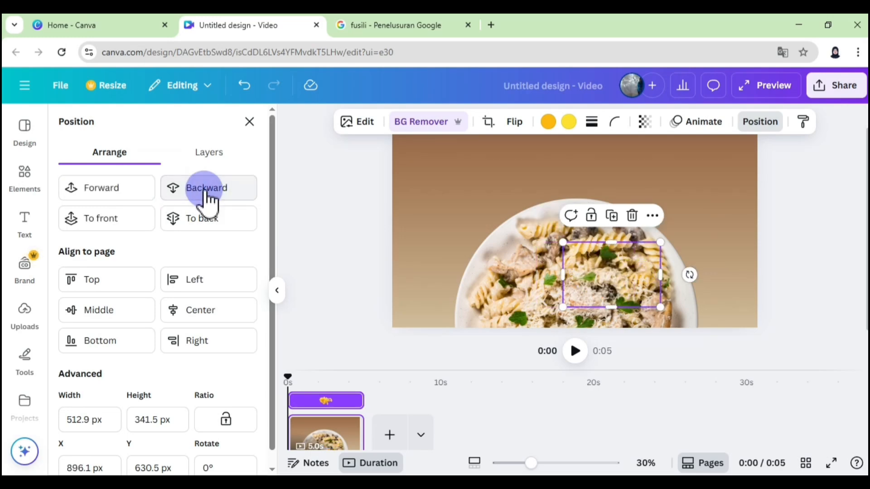
# - Add the raw spaghetti image at a reduced size over the plate, with a duplicate, and send both copies behind the plate
pyautogui.click(24, 177)
pyautogui.click(131, 177)
pyautogui.moveTo(738, 302); pyautogui.dragTo(523, 200)
pyautogui.moveTo(438, 158); pyautogui.dragTo(487, 242)
pyautogui.moveTo(537, 272); pyautogui.dragTo(571, 273)
pyautogui.click(754, 126)
pyautogui.click(209, 188)
pyautogui.click(209, 189)
pyautogui.click(536, 277)
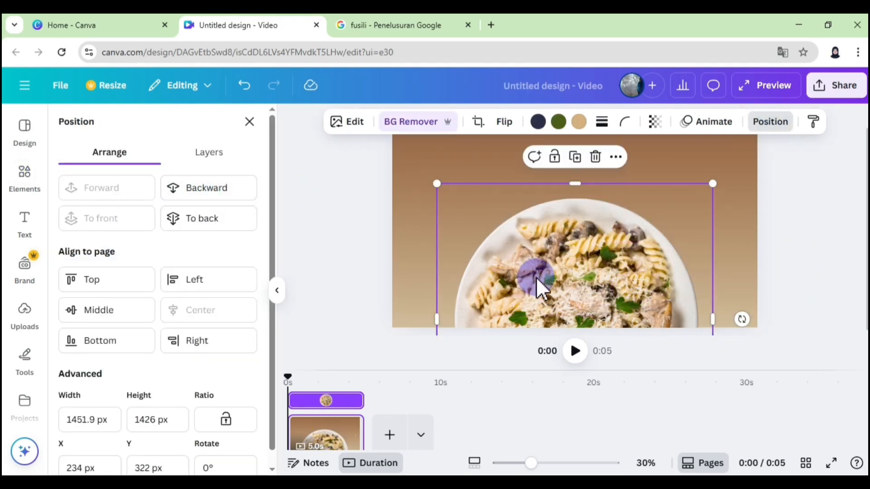
pyautogui.click(249, 123)
# - Add the raw fettuccine image over the plate at about 495 px wide, with a duplicate, and send it behind the plate
pyautogui.click(121, 365)
pyautogui.moveTo(690, 307); pyautogui.dragTo(555, 209)
pyautogui.moveTo(508, 194); pyautogui.dragTo(550, 261)
pyautogui.click(757, 123)
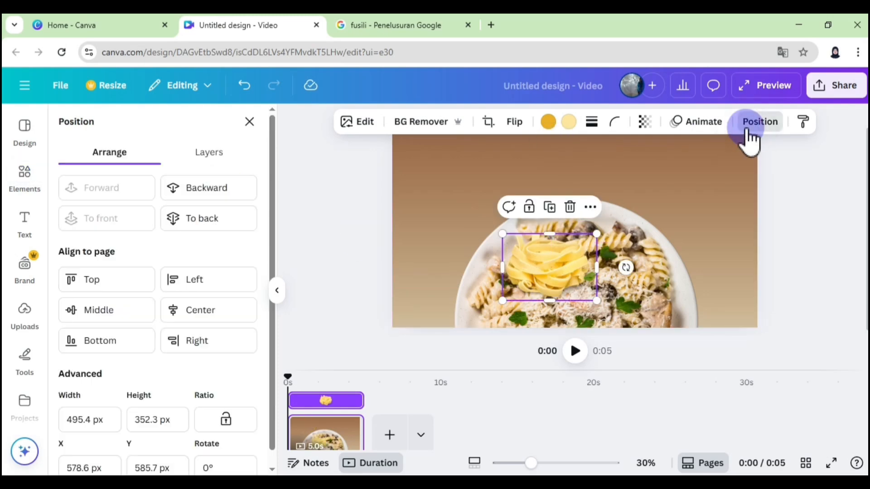
pyautogui.click(224, 194)
# - Add a heading reading "FUSILLI" to the page and colour it white
pyautogui.click(28, 200)
pyautogui.click(24, 218)
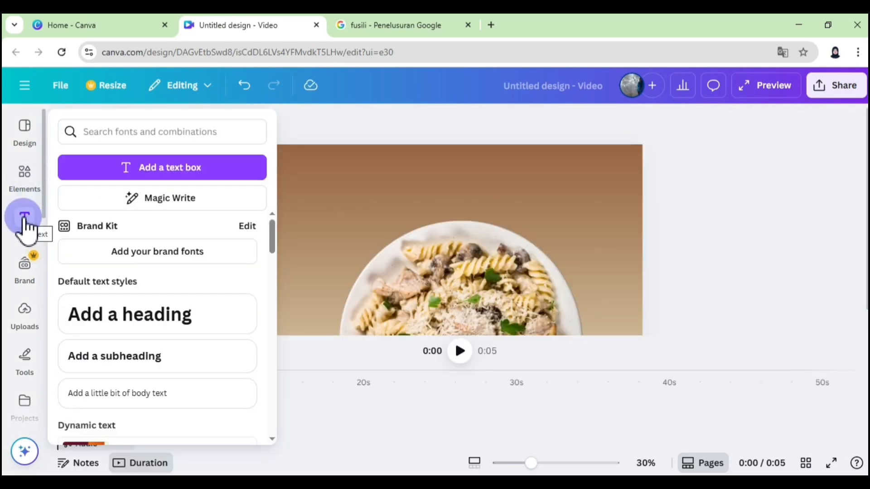
pyautogui.click(92, 308)
pyautogui.click(92, 305)
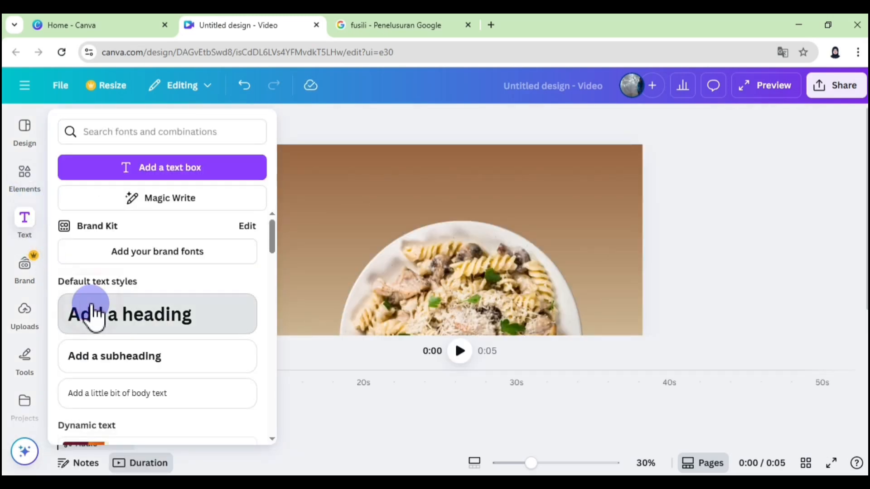
pyautogui.press('BackSpace')
pyautogui.write('Fusi')
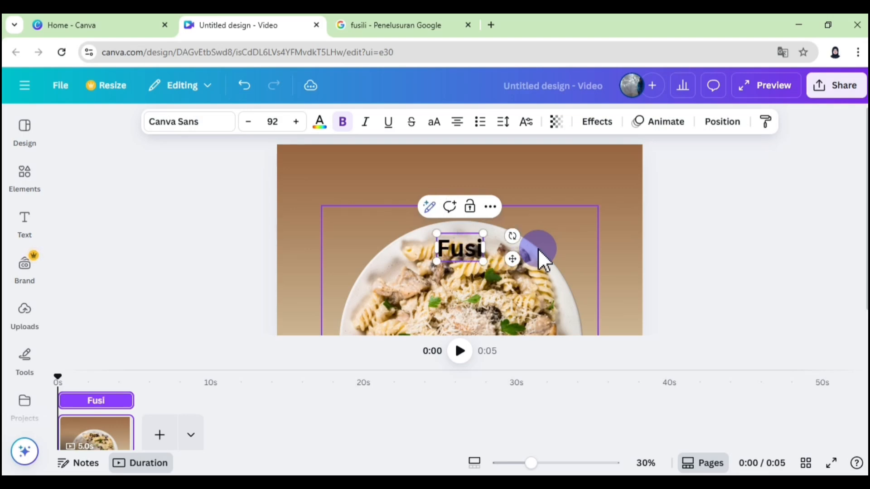
pyautogui.press('BackSpace')
pyautogui.press('BackSpace')
pyautogui.press('BackSpace')
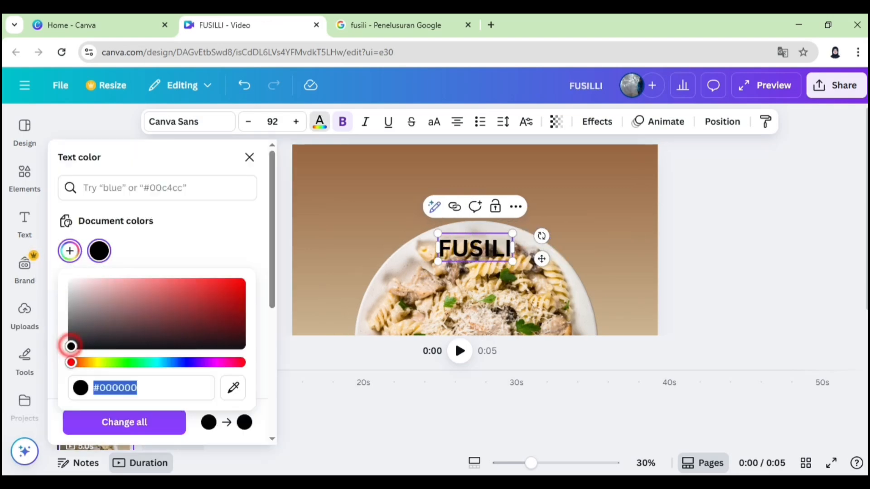
pyautogui.click(69, 280)
# - Restyle the title as "Fusilli" in Vintage Goods at size 222 and place it in the page's upper-left corner
pyautogui.click(216, 121)
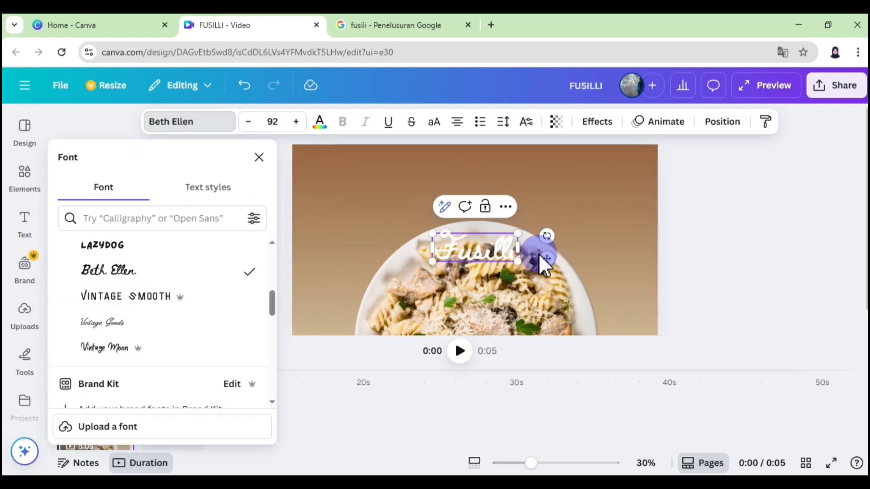
pyautogui.moveTo(541, 259); pyautogui.dragTo(423, 185)
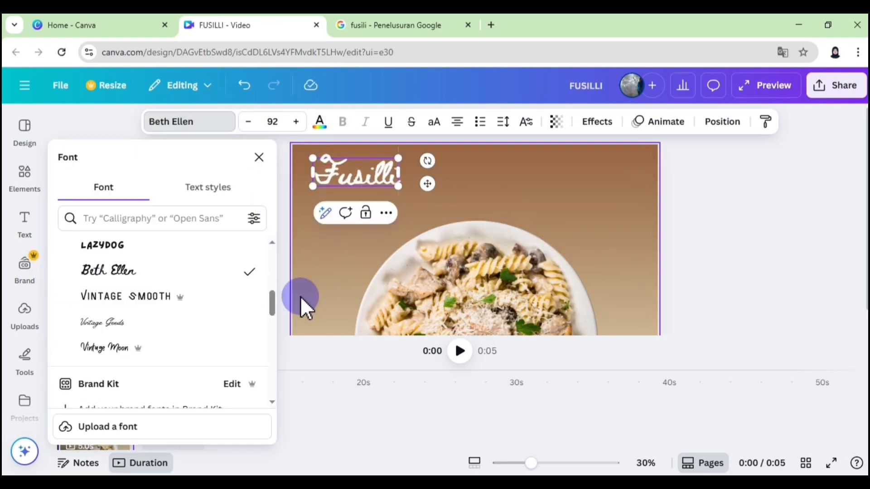
pyautogui.click(175, 324)
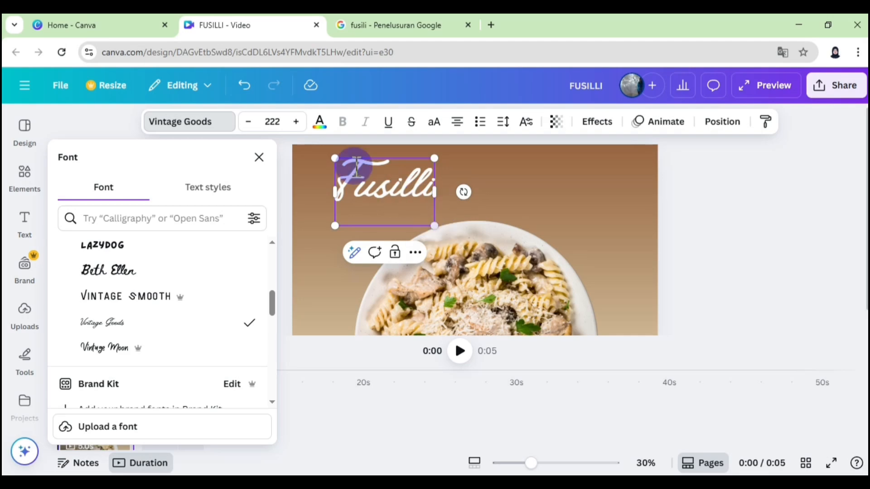
pyautogui.click(593, 198)
pyautogui.moveTo(395, 187); pyautogui.dragTo(382, 184)
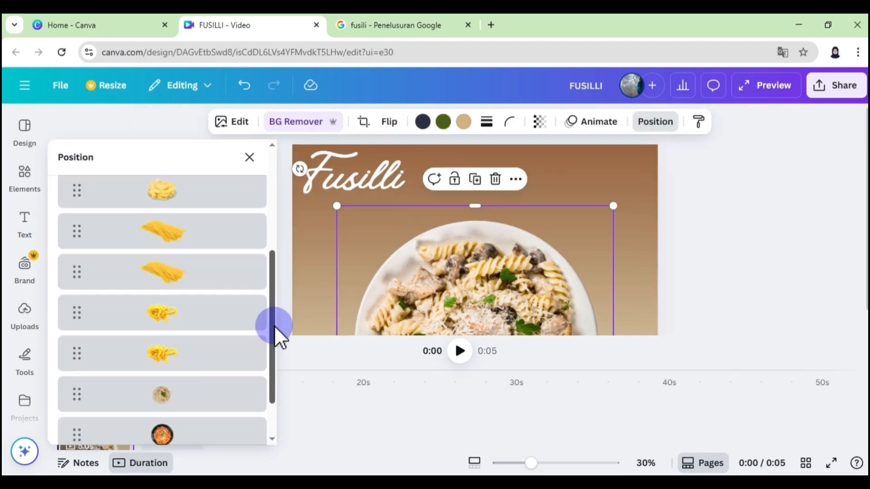
# - Reorder the layers so both raw fusilli images lie in front of the fusilli plate
pyautogui.click(200, 323)
pyautogui.click(255, 306)
pyautogui.moveTo(335, 228)
pyautogui.click(471, 256)
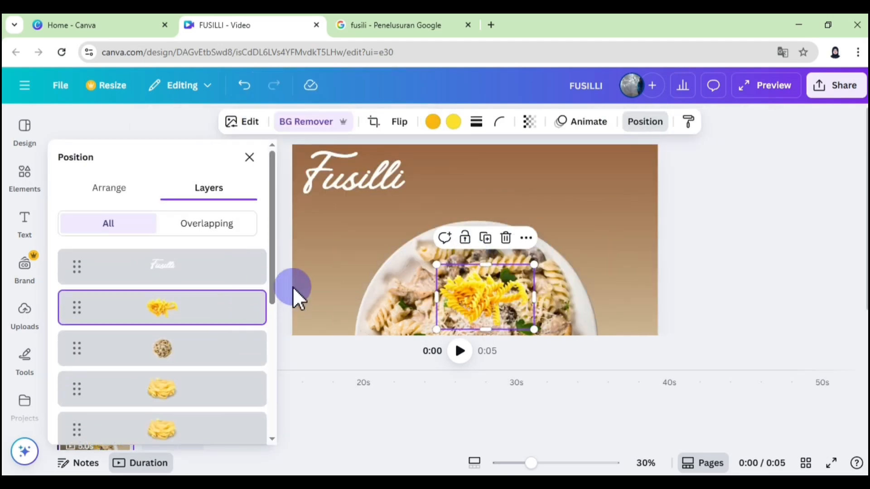
pyautogui.scroll(-5, 254, 390)
pyautogui.click(252, 409)
pyautogui.click(467, 254)
# - Place both raw fusilli images, scaled smaller, in a staggered arrangement in the page's upper-right corner
pyautogui.moveTo(473, 292); pyautogui.dragTo(556, 182)
pyautogui.click(598, 169)
pyautogui.click(244, 86)
pyautogui.moveTo(634, 214)
pyautogui.mouseDown()
pyautogui.moveTo(631, 193)
pyautogui.moveTo(631, 203)
pyautogui.mouseUp()
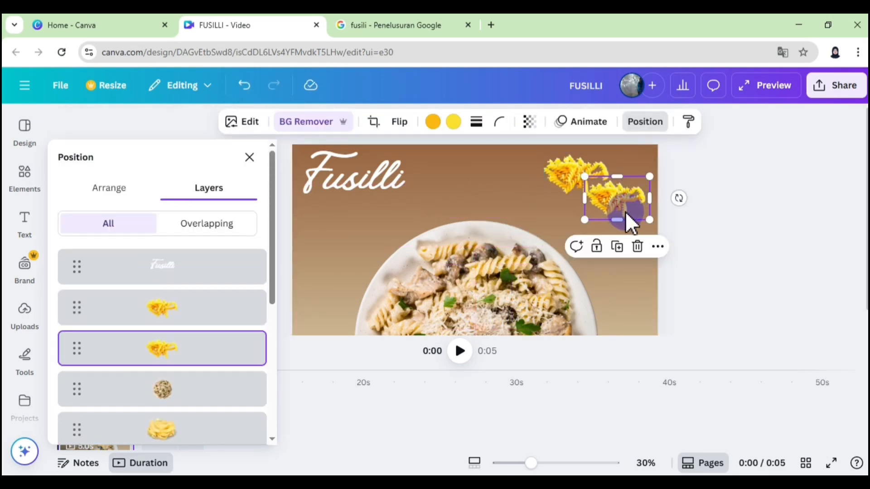
pyautogui.click(679, 219)
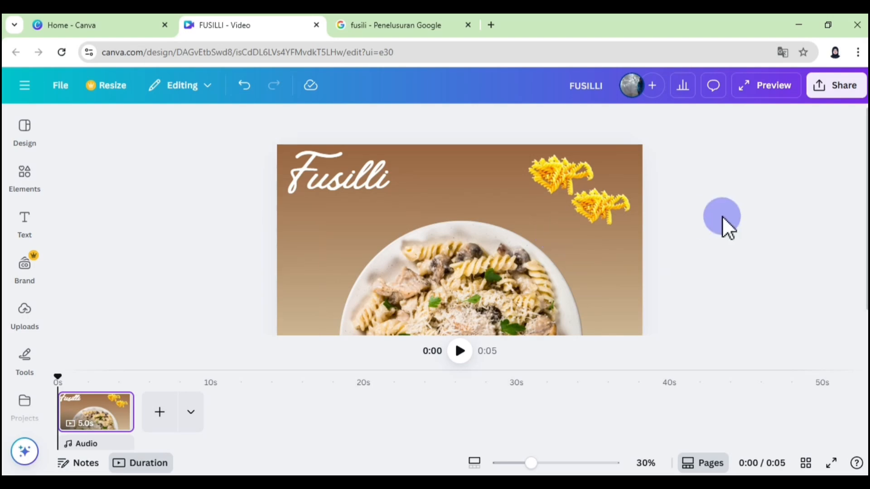
# - Duplicate the finished Fusilli page in the timeline
pyautogui.moveTo(128, 408)
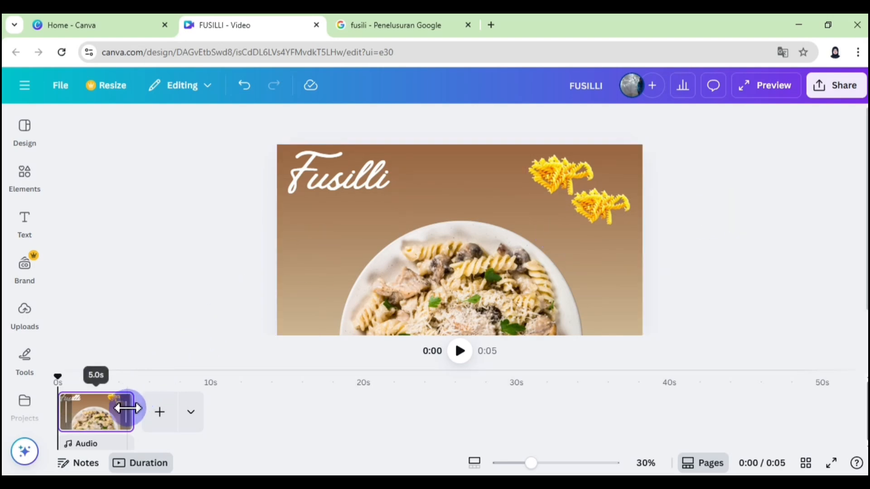
pyautogui.rightClick(119, 412)
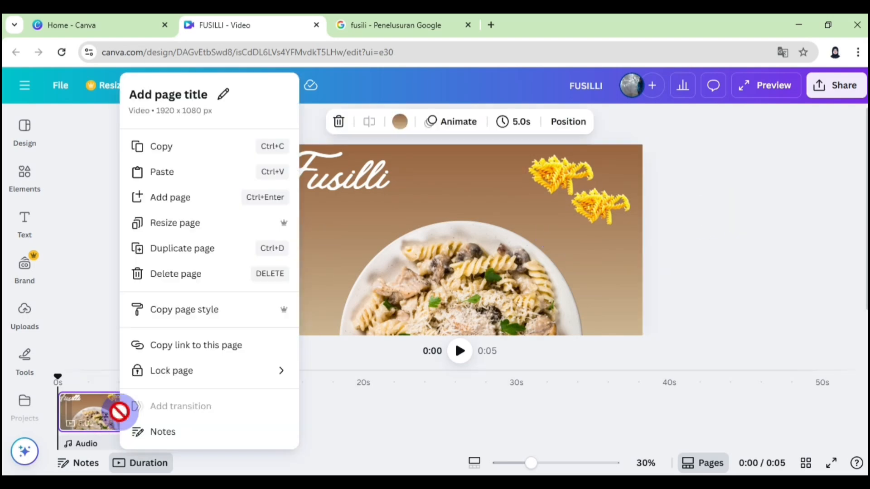
pyautogui.click(154, 248)
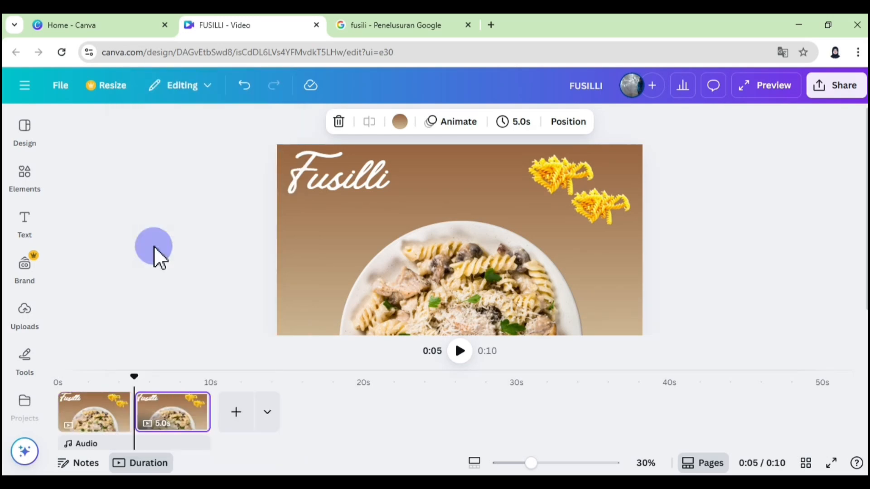
# - On the duplicated page, hide the fusilli plate through its transparency and show the fettuccine plate with its two raw fettuccine images
pyautogui.click(418, 276)
pyautogui.click(539, 122)
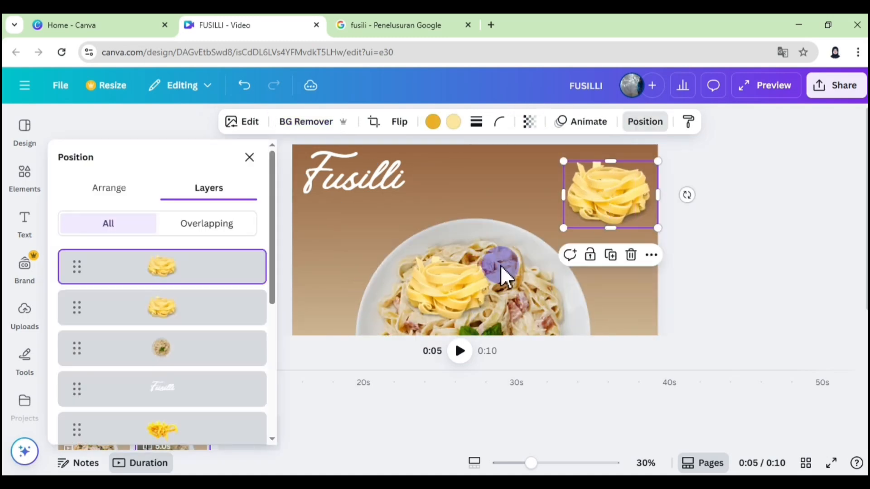
pyautogui.moveTo(505, 277); pyautogui.dragTo(576, 178)
pyautogui.click(632, 206)
pyautogui.click(518, 263)
# - Duplicate the "Fusilli" title and change the copy's text to "Fettucini"
pyautogui.click(398, 212)
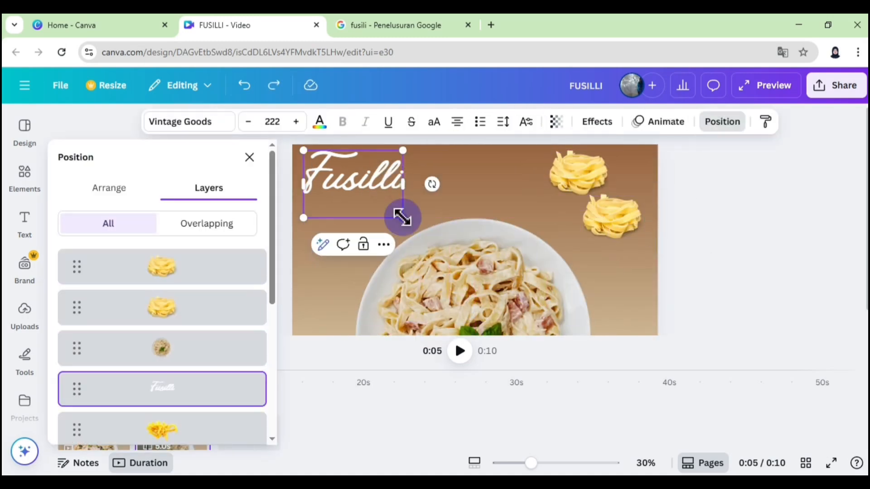
pyautogui.hotkey('ctrl', 'd')
pyautogui.moveTo(372, 185); pyautogui.dragTo(413, 230)
pyautogui.doubleClick(412, 228)
pyautogui.write('Fett')
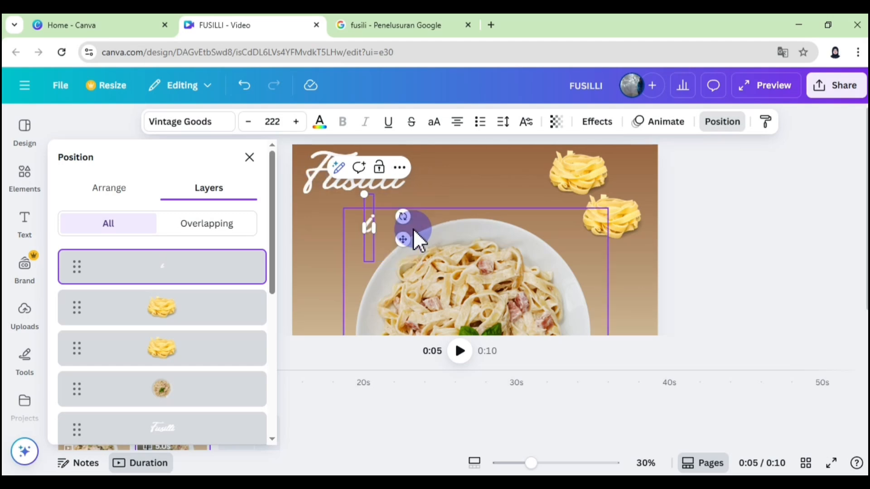
pyautogui.write('ucini')
# - Move the "Fusilli" title off the page and place the "Fettucini" title in the page's upper-left corner
pyautogui.moveTo(330, 226); pyautogui.dragTo(172, 172)
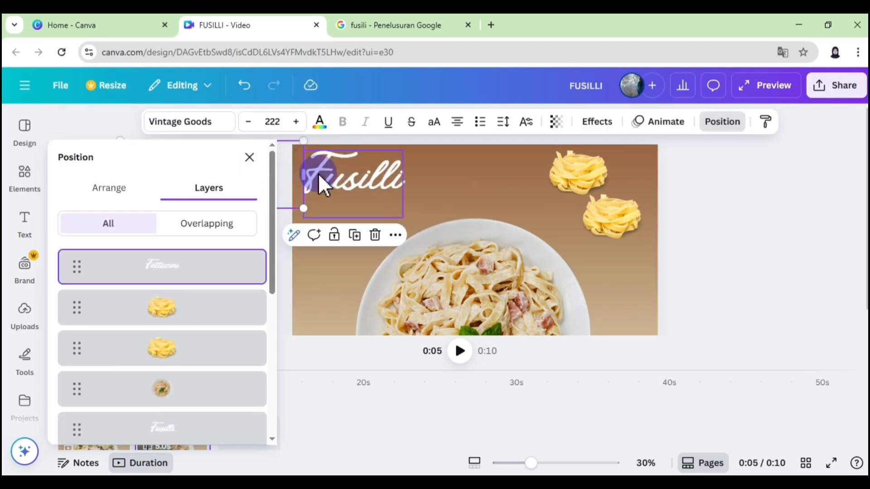
pyautogui.click(250, 92)
pyautogui.moveTo(372, 231); pyautogui.dragTo(362, 367)
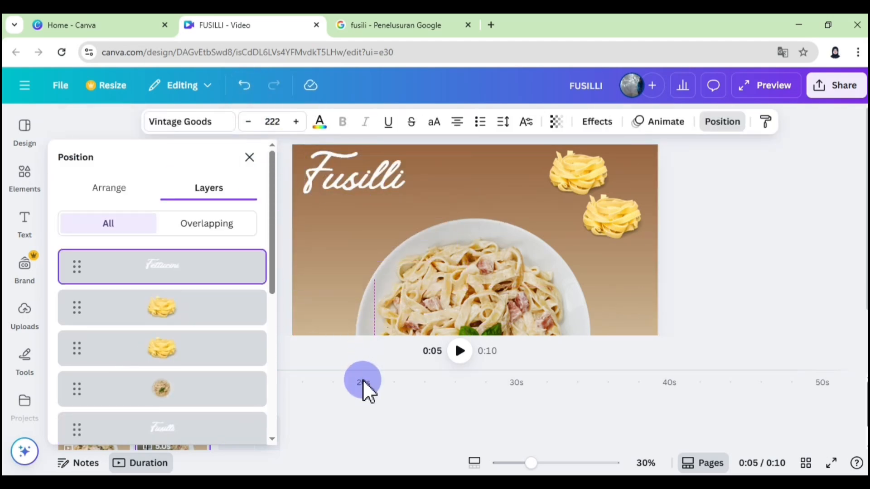
pyautogui.press('Delete')
pyautogui.moveTo(347, 164); pyautogui.dragTo(701, 161)
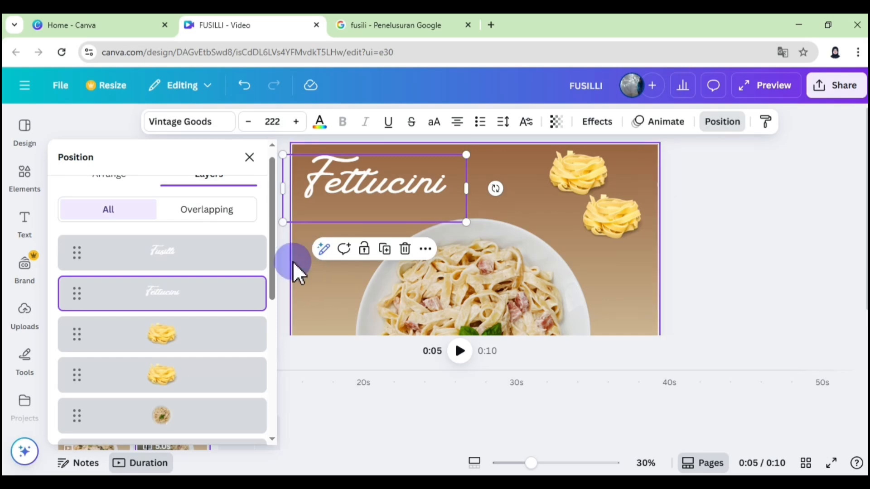
pyautogui.click(745, 242)
# - Change the first gradient colour of the Fettucini page's background to #D89362
pyautogui.click(305, 259)
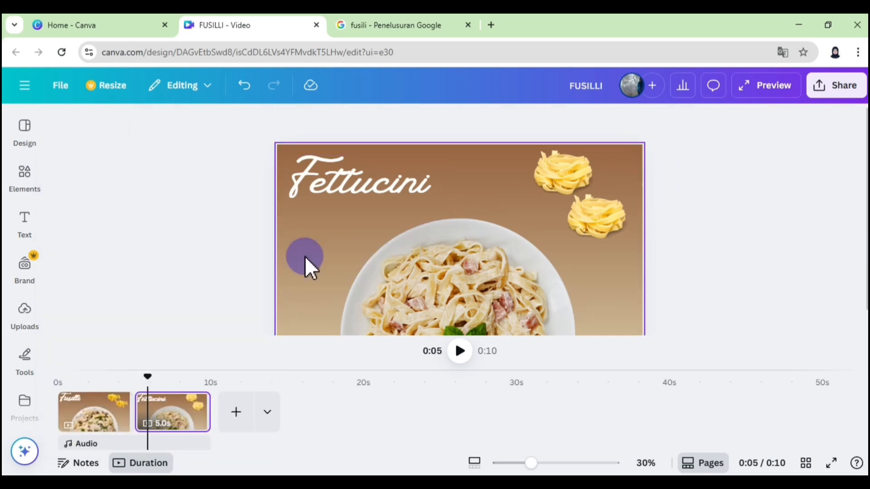
pyautogui.click(370, 121)
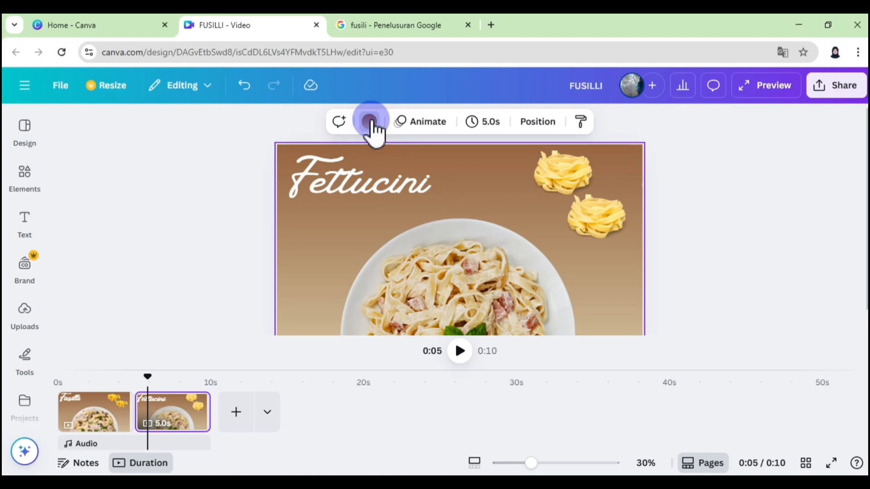
pyautogui.click(321, 147)
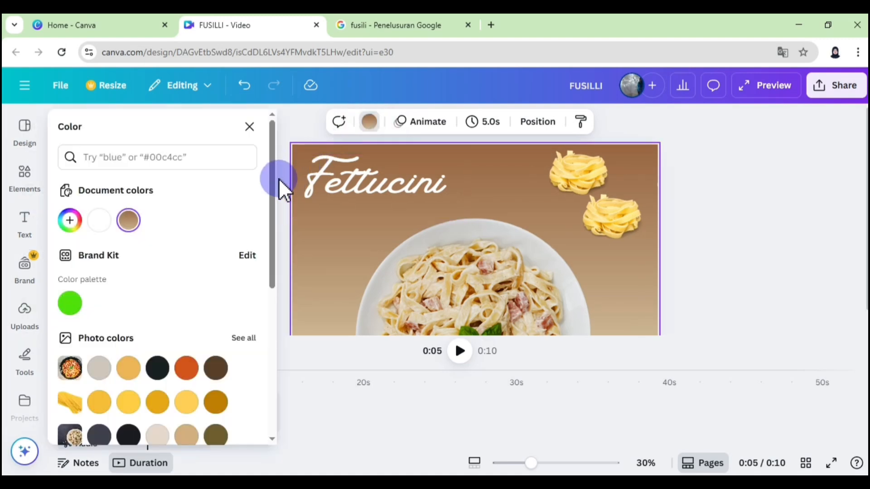
pyautogui.moveTo(275, 182); pyautogui.dragTo(273, 236)
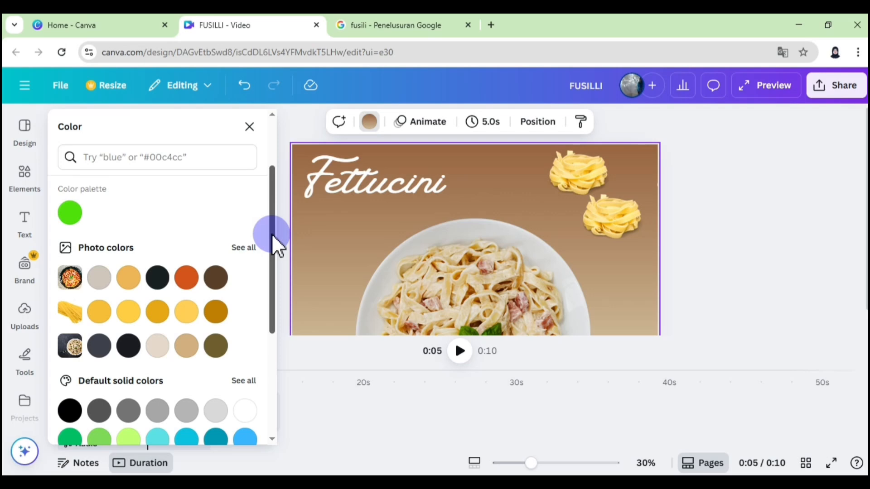
pyautogui.moveTo(274, 242); pyautogui.dragTo(275, 193)
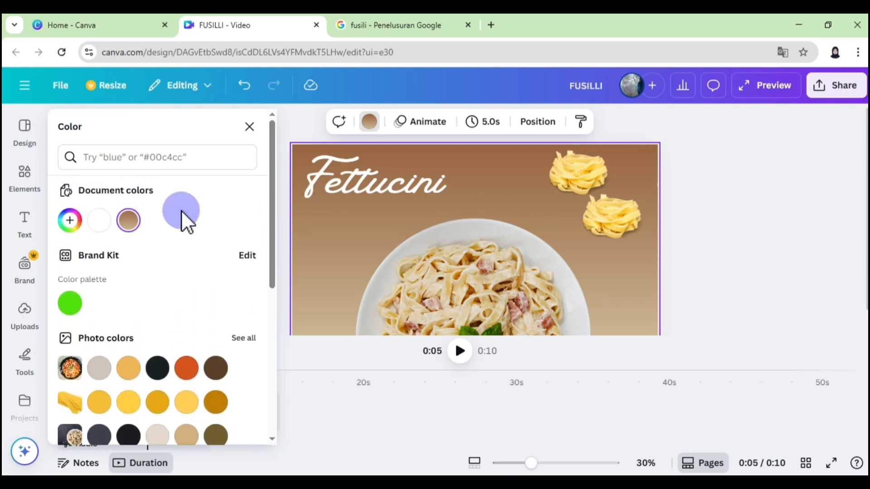
pyautogui.click(129, 220)
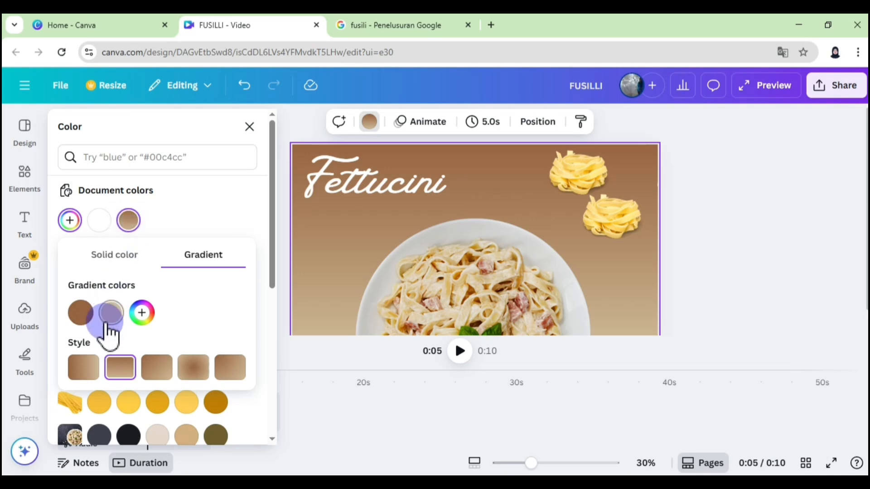
pyautogui.click(82, 312)
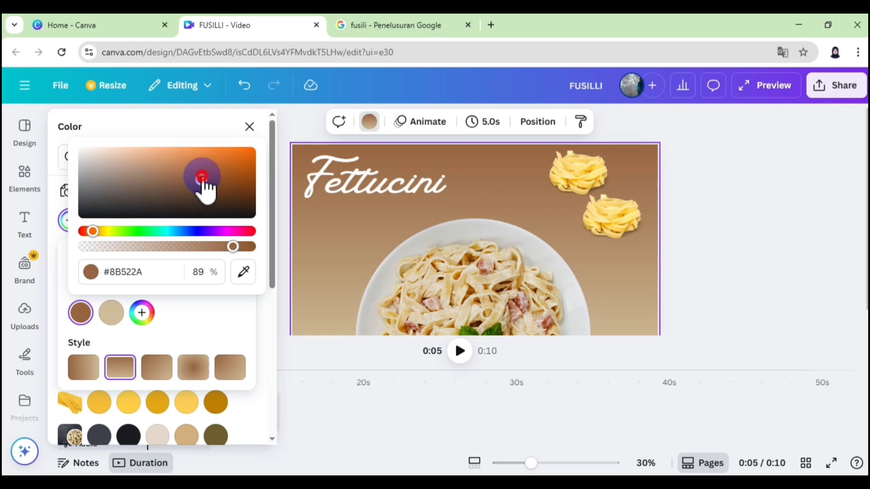
pyautogui.moveTo(202, 178); pyautogui.dragTo(178, 160)
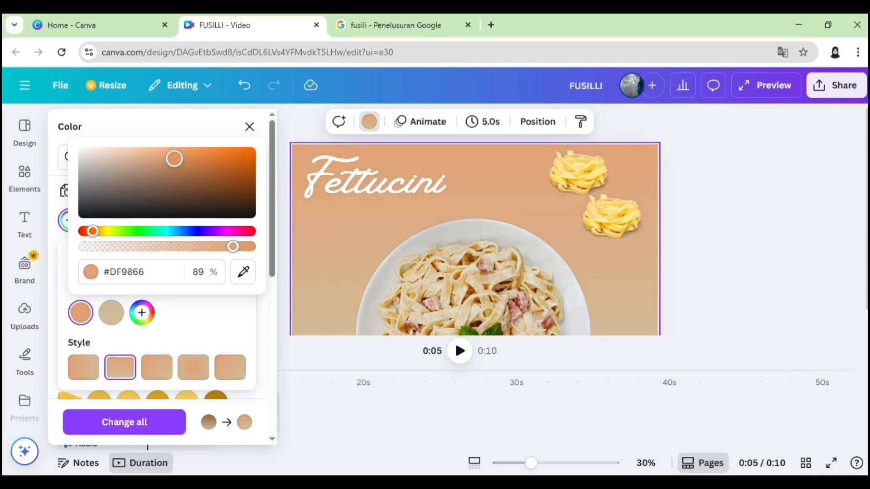
# - Change the second gradient colour of the Fettucini page's background to #FFF27B
pyautogui.click(114, 312)
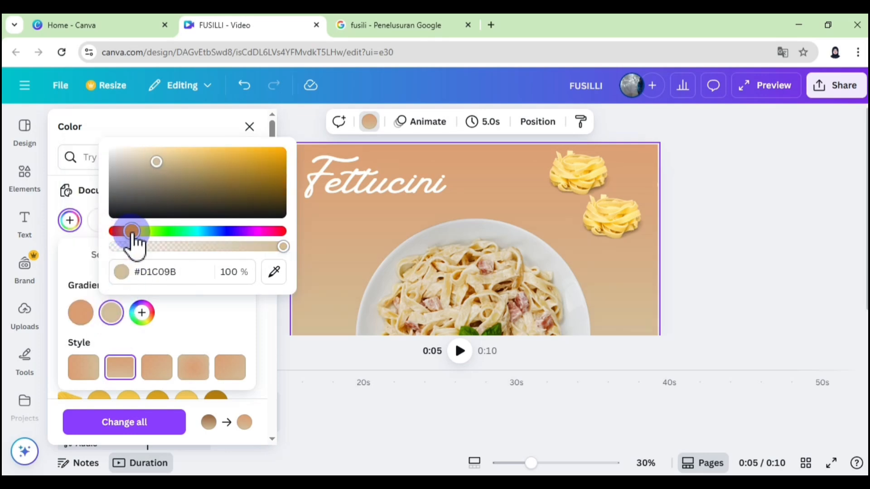
pyautogui.moveTo(137, 234); pyautogui.dragTo(142, 237)
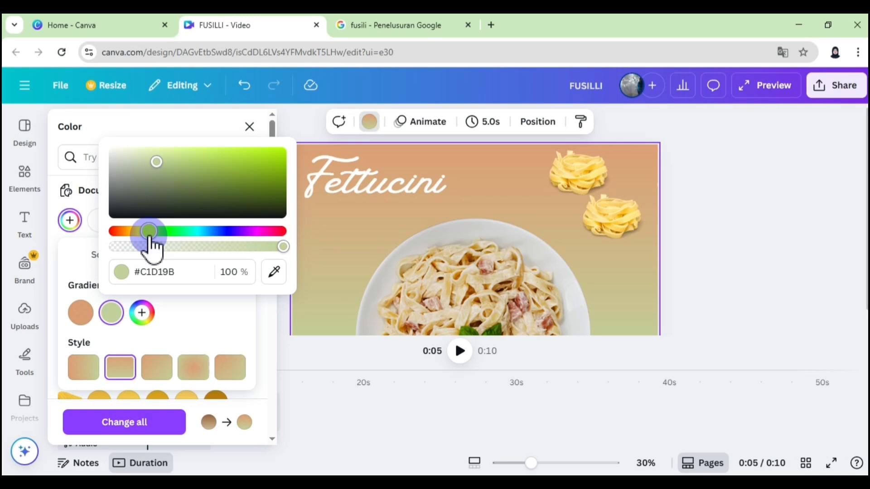
pyautogui.moveTo(141, 236); pyautogui.dragTo(140, 237)
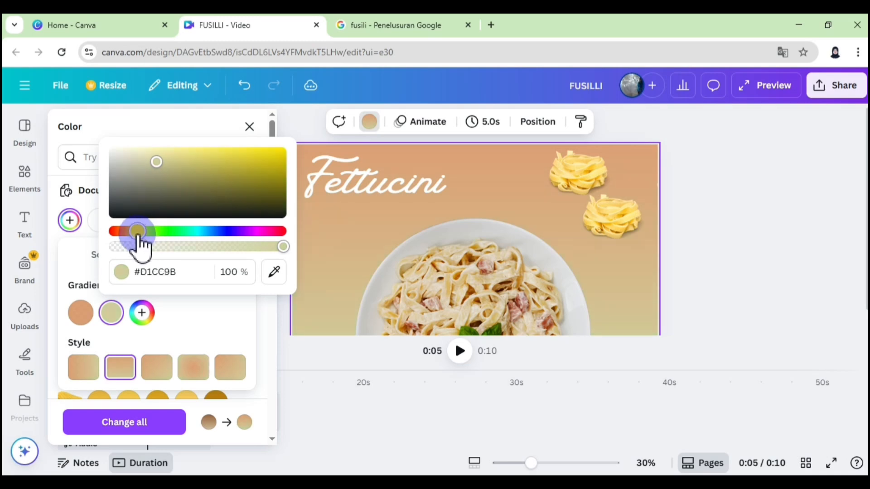
pyautogui.click(156, 161)
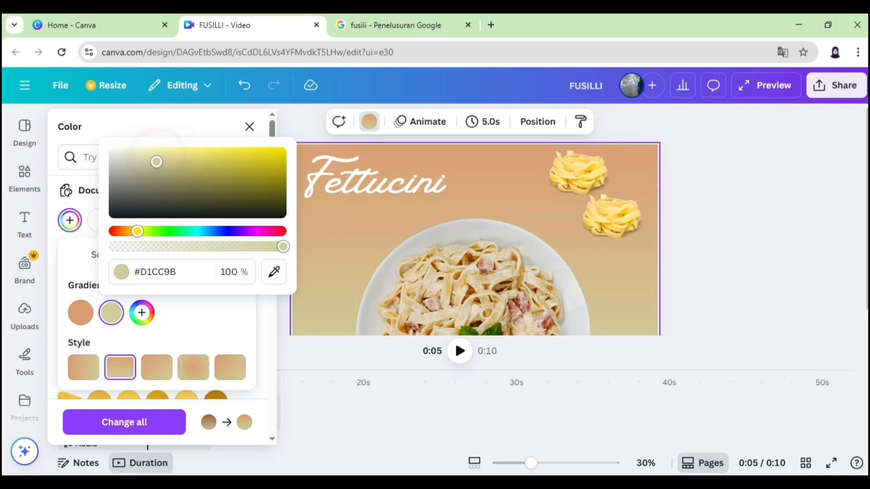
pyautogui.moveTo(156, 162); pyautogui.dragTo(201, 138)
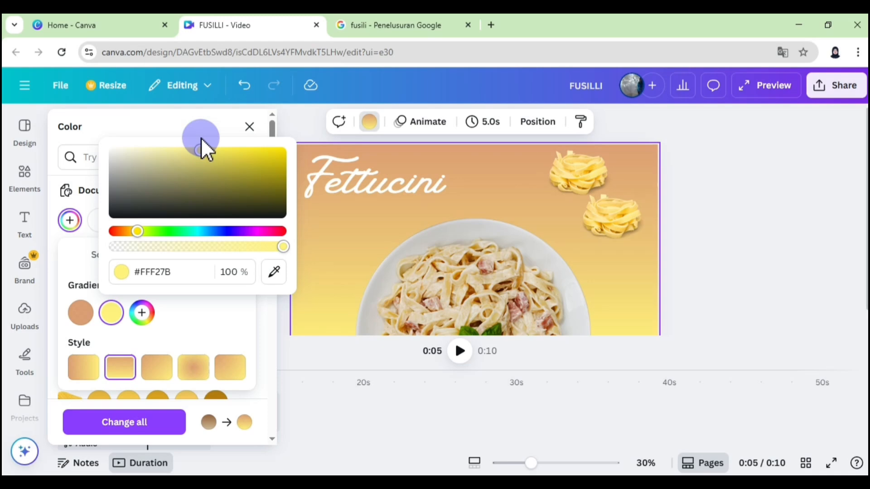
pyautogui.click(699, 224)
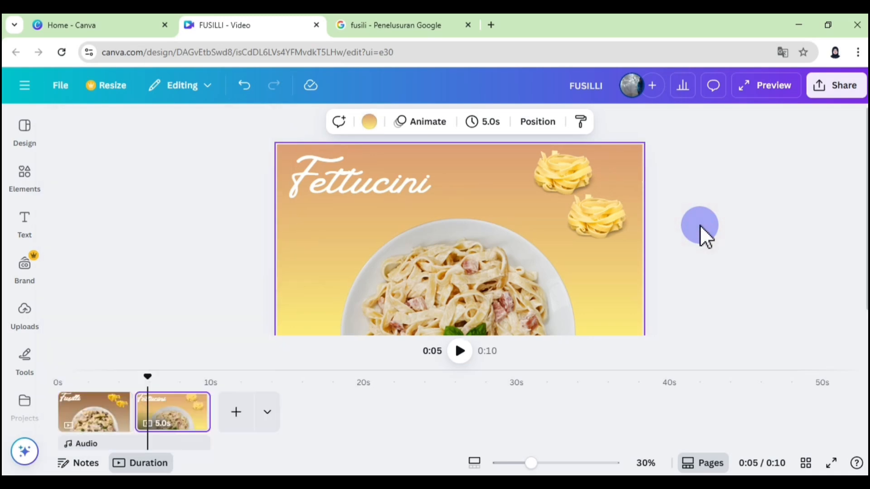
# - Duplicate the finished Fettucini page in the timeline
pyautogui.moveTo(205, 409); pyautogui.dragTo(205, 408)
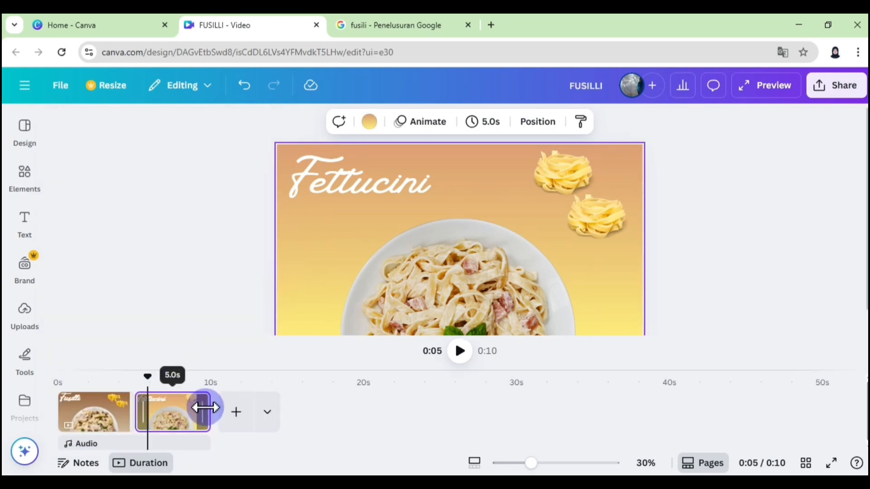
pyautogui.rightClick(204, 408)
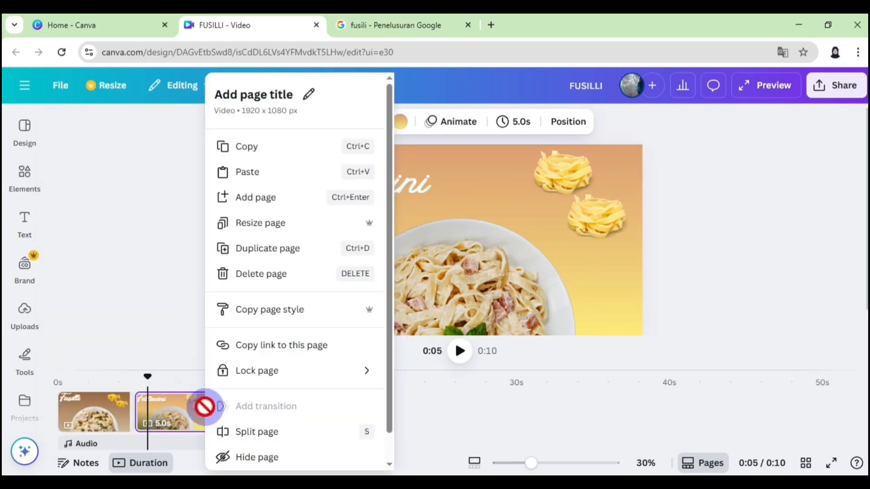
pyautogui.click(251, 252)
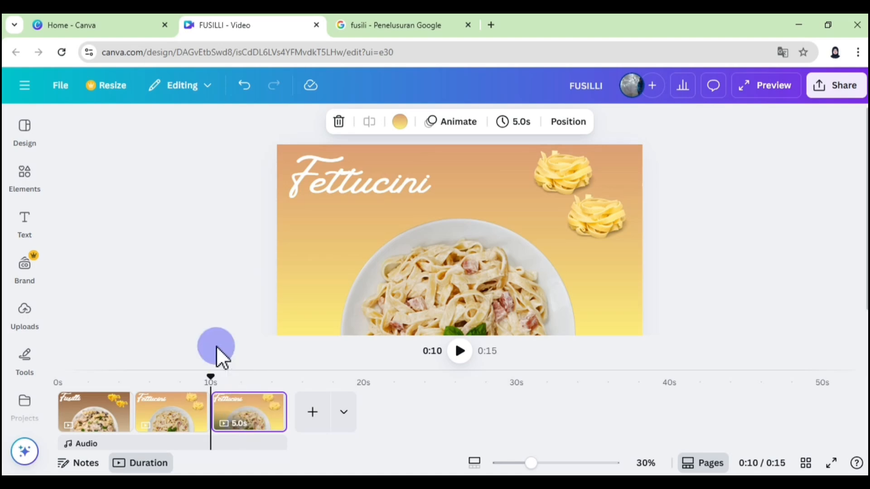
# - On the new third page, set the fettuccine plate's transparency to 0 to reveal the spaghetti plate
pyautogui.click(453, 292)
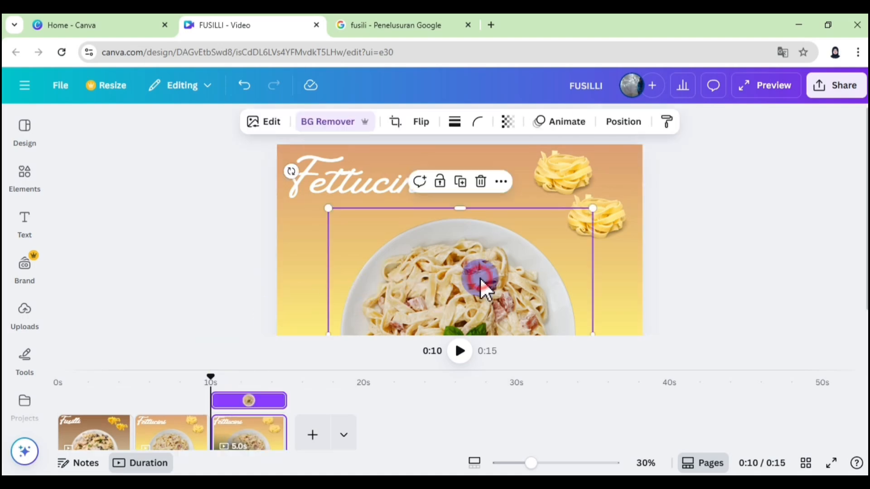
pyautogui.click(607, 125)
pyautogui.click(248, 159)
pyautogui.click(532, 123)
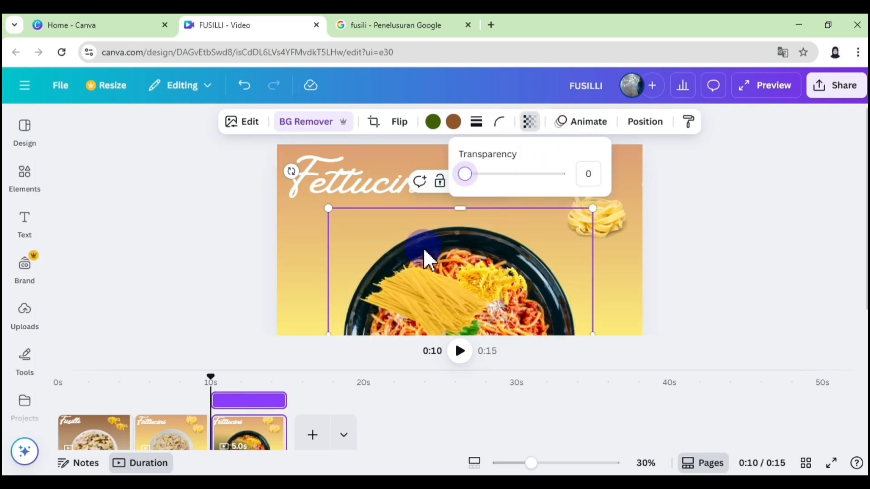
# - Bring the raw spaghetti images to the front and place them in the page's upper-right corner in place of the raw fettuccine
pyautogui.click(444, 296)
pyautogui.click(642, 124)
pyautogui.scroll(-2, 271, 337)
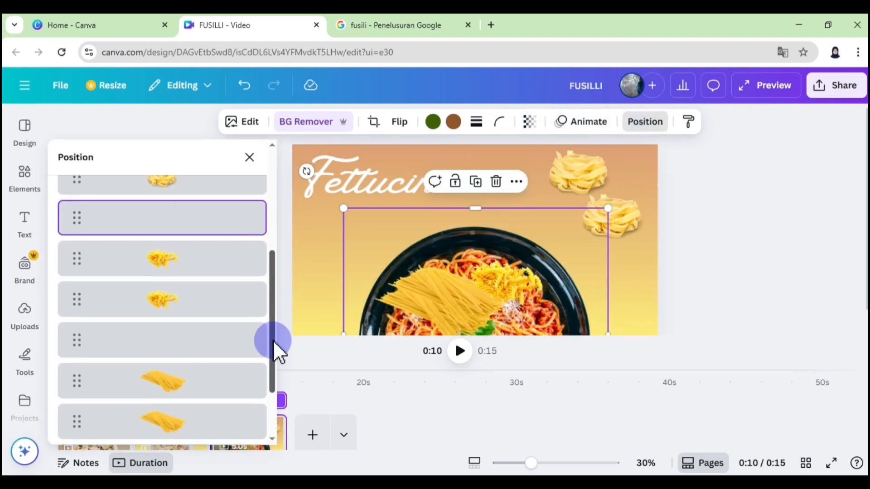
pyautogui.click(254, 337)
pyautogui.moveTo(336, 252)
pyautogui.click(462, 252)
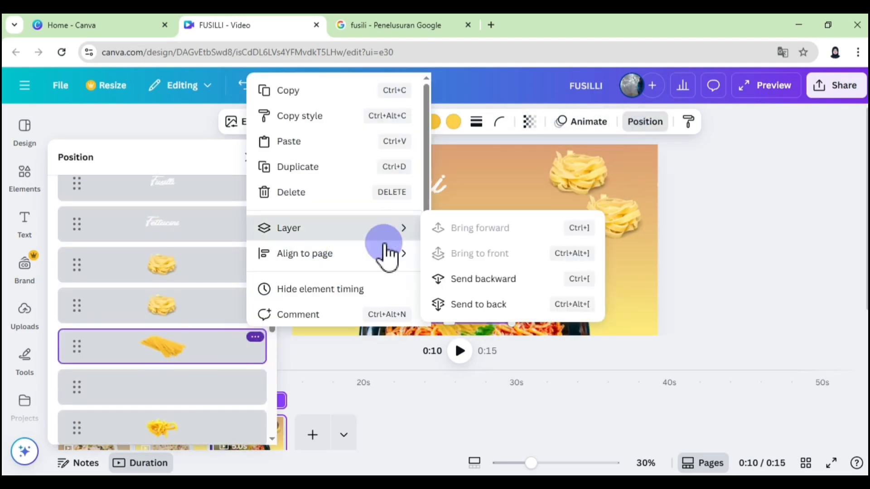
pyautogui.click(766, 269)
# - Move the "Fettucini" title off the page and place a matching "Spagheti" title in the upper-left corner
pyautogui.moveTo(353, 167); pyautogui.dragTo(684, 165)
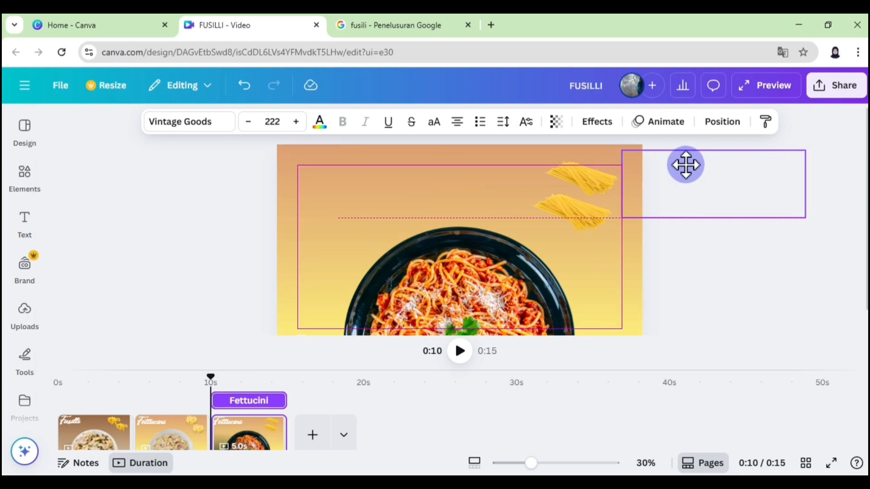
pyautogui.click(708, 125)
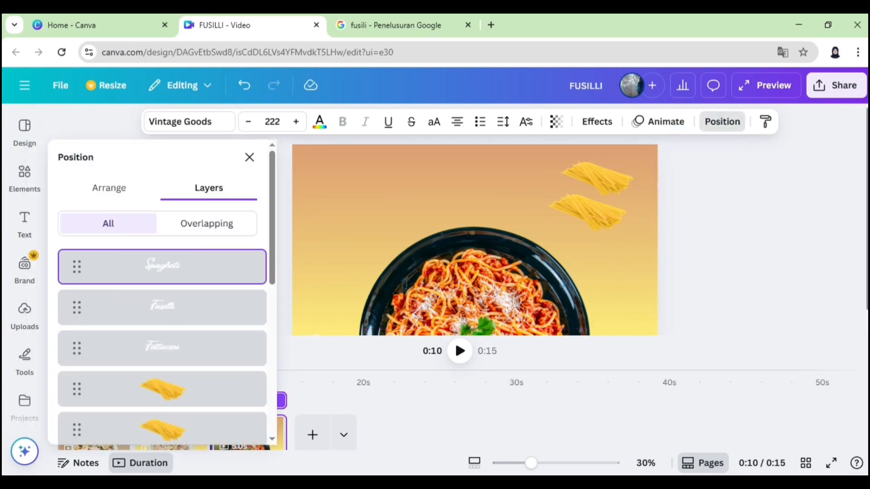
pyautogui.moveTo(320, 330); pyautogui.dragTo(337, 147)
pyautogui.moveTo(865, 230); pyautogui.dragTo(866, 206)
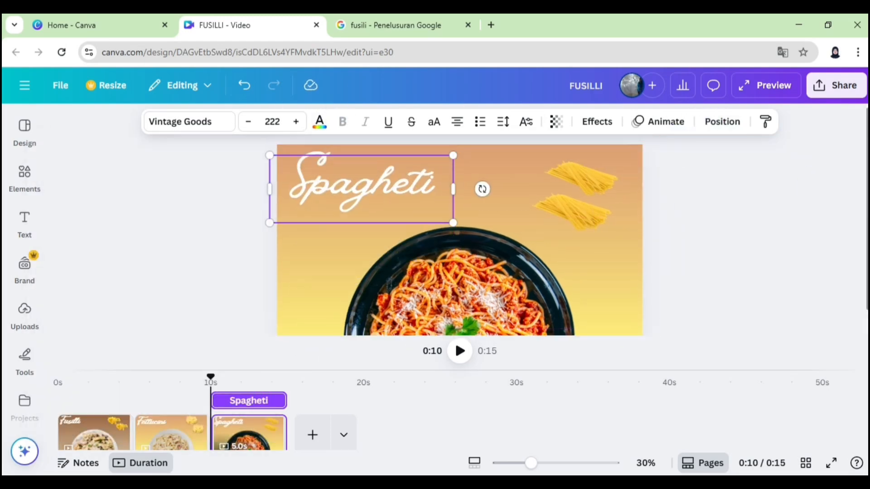
# - Change the first gradient colour of the Spagheti page's background to red #EF2400
pyautogui.click(498, 175)
pyautogui.click(364, 121)
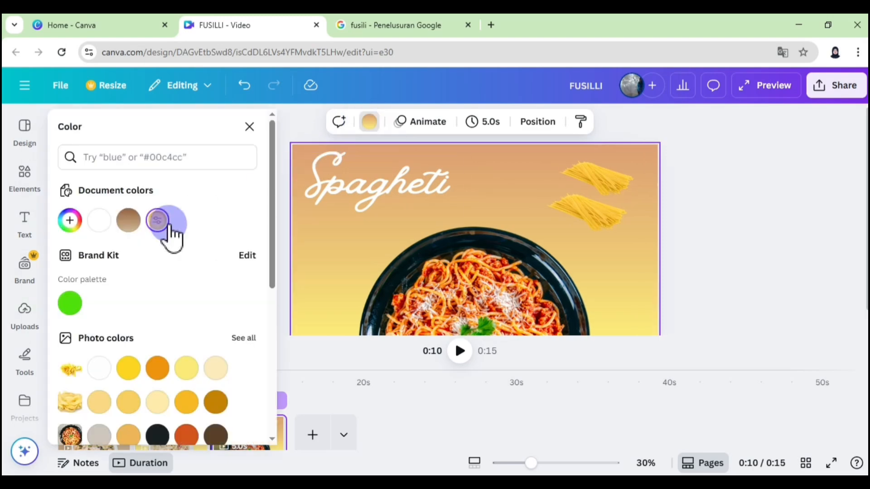
pyautogui.click(163, 232)
pyautogui.click(88, 305)
pyautogui.click(218, 150)
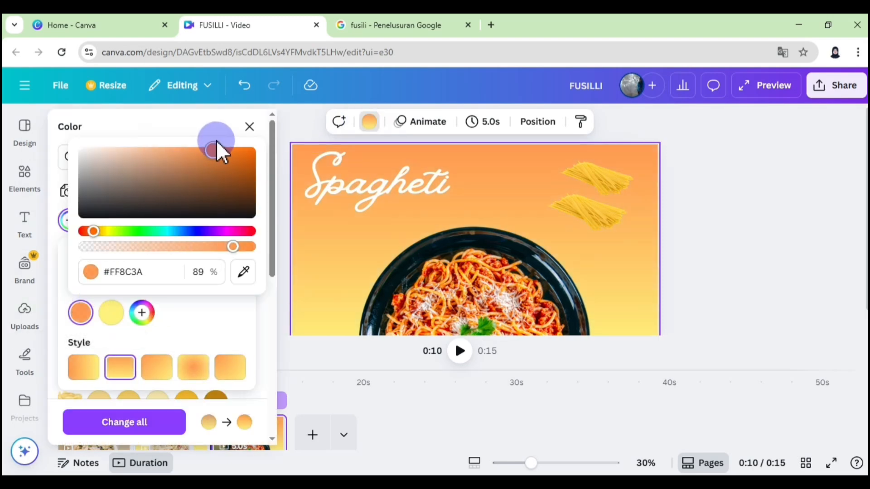
pyautogui.moveTo(93, 232); pyautogui.dragTo(85, 231)
pyautogui.moveTo(218, 150); pyautogui.dragTo(253, 154)
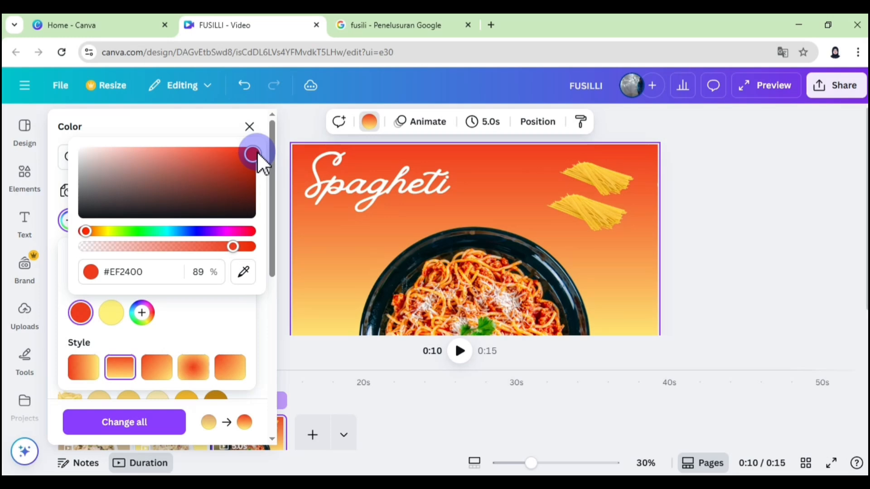
pyautogui.click(726, 182)
pyautogui.click(250, 127)
pyautogui.click(202, 190)
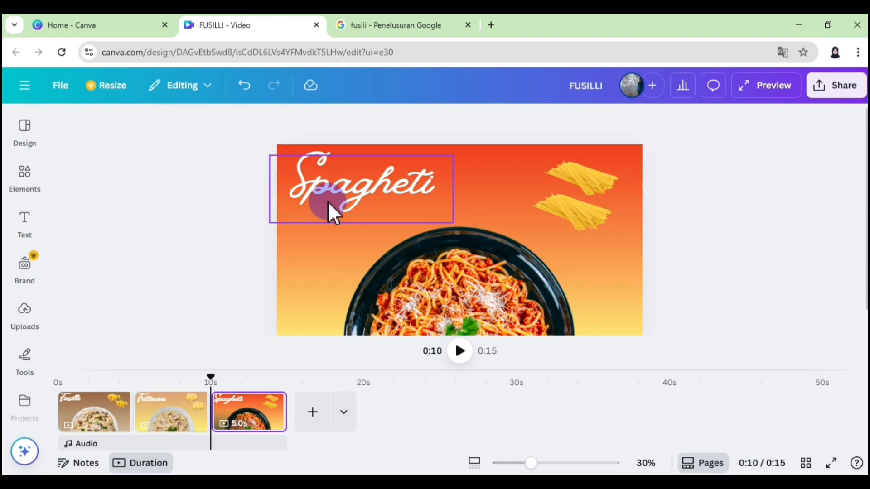
# - Add a Match & Move transition between the Fusilli and Fettucini pages with a duration of 2 seconds
pyautogui.click(134, 421)
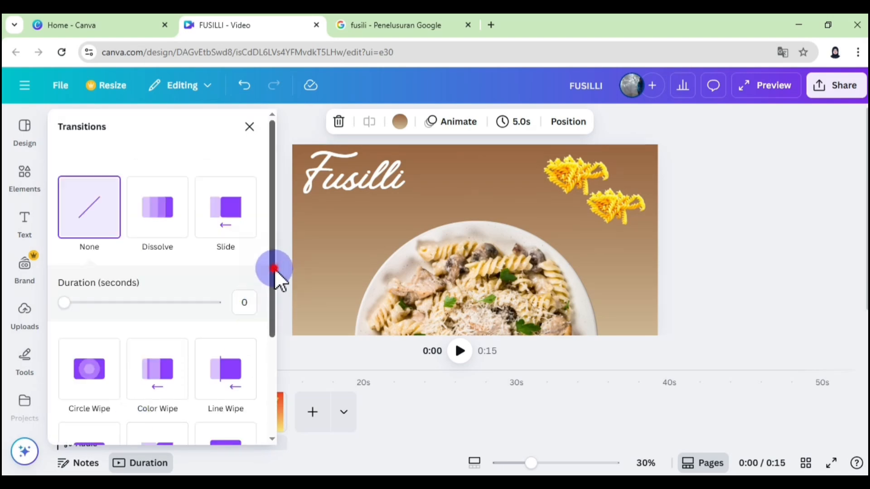
pyautogui.moveTo(273, 271); pyautogui.dragTo(267, 388)
pyautogui.click(85, 324)
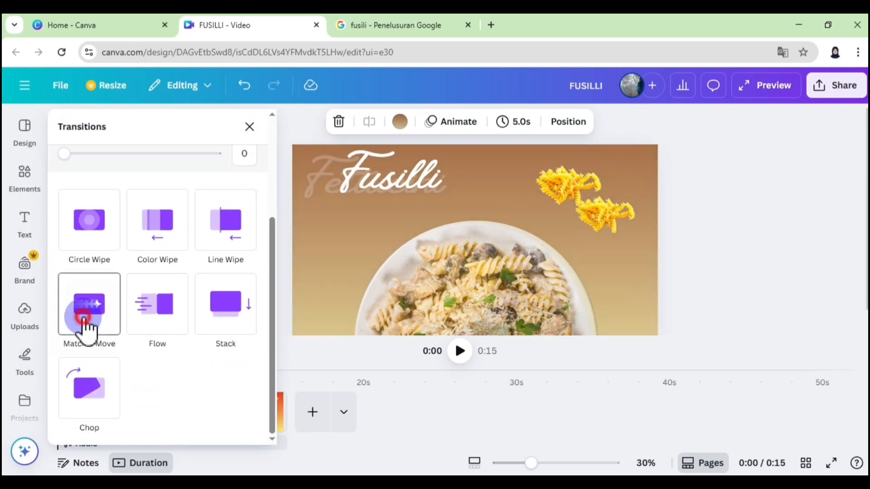
pyautogui.click(85, 319)
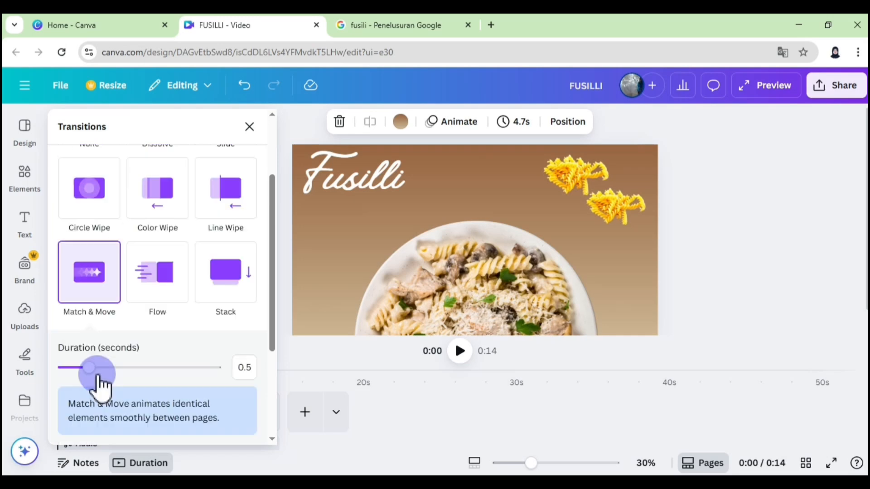
pyautogui.moveTo(90, 369); pyautogui.dragTo(189, 382)
# - Apply the Match & Move transition between all pages and return to the timeline
pyautogui.moveTo(276, 326); pyautogui.dragTo(274, 327)
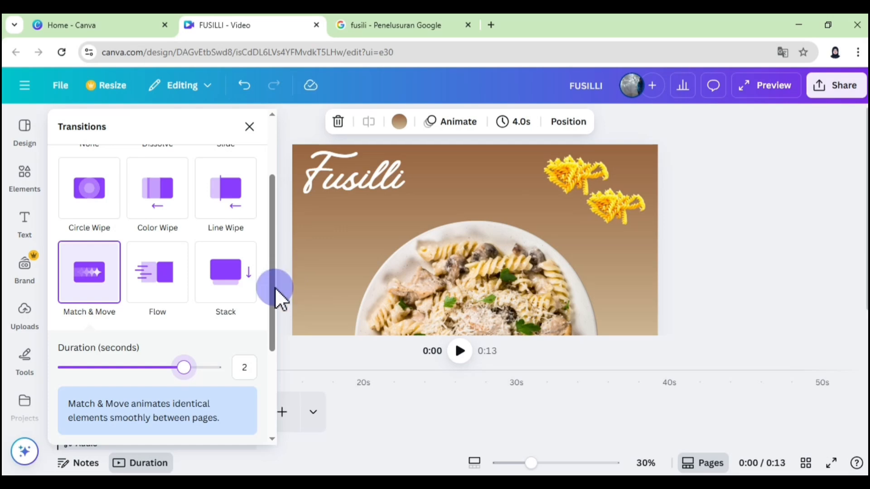
pyautogui.moveTo(275, 287); pyautogui.dragTo(269, 393)
pyautogui.click(165, 427)
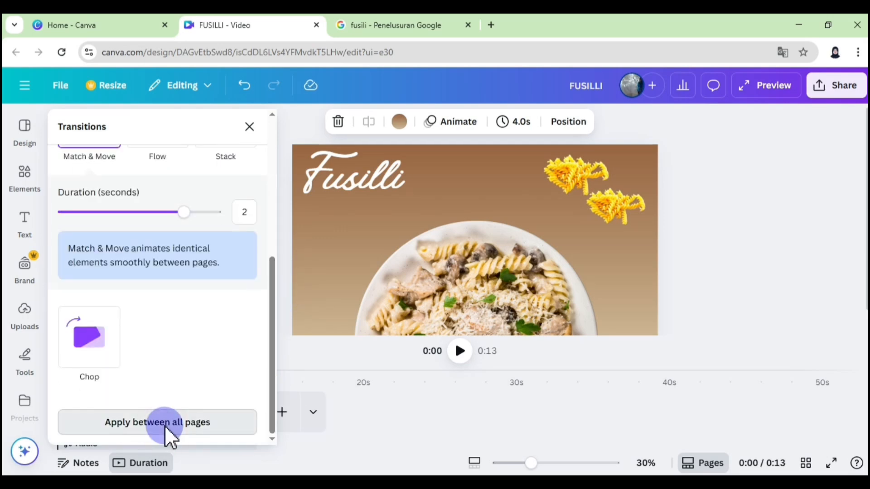
pyautogui.click(286, 303)
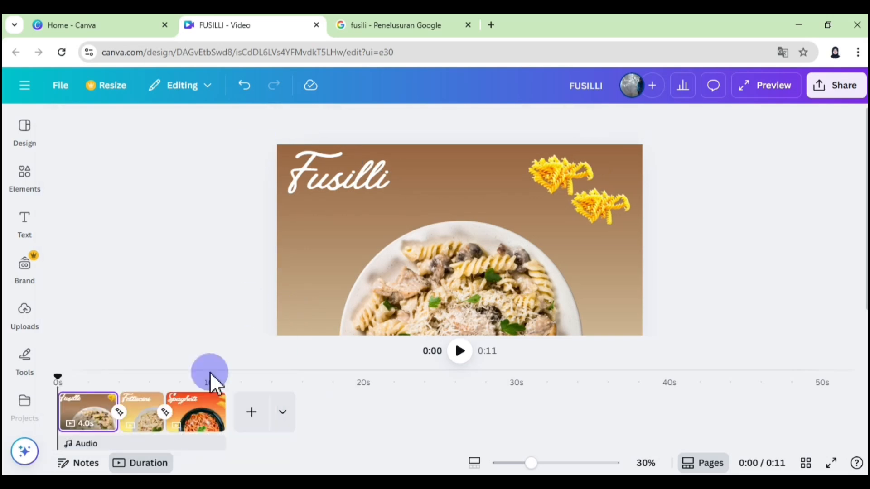
# - Trim the Fusilli page to 3.0 seconds and shorten the Spagheti page to about the same length on the timeline
pyautogui.moveTo(194, 417); pyautogui.dragTo(217, 432)
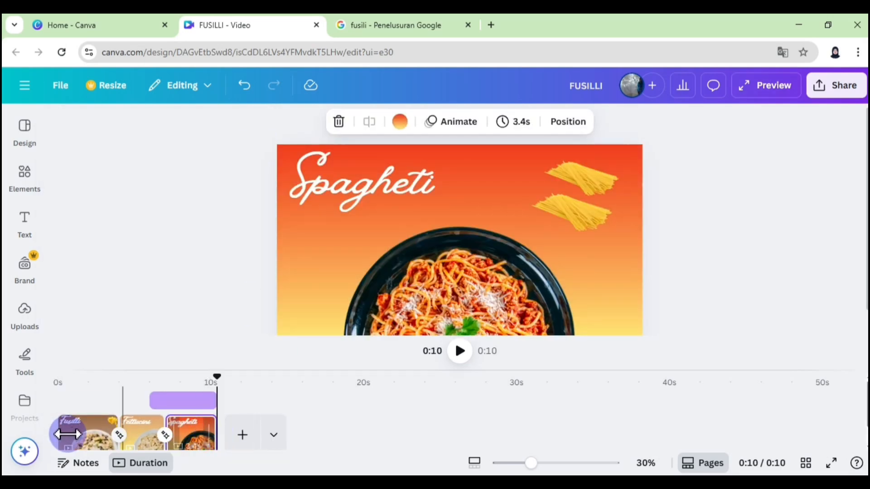
pyautogui.moveTo(62, 437); pyautogui.dragTo(70, 412)
pyautogui.click(134, 413)
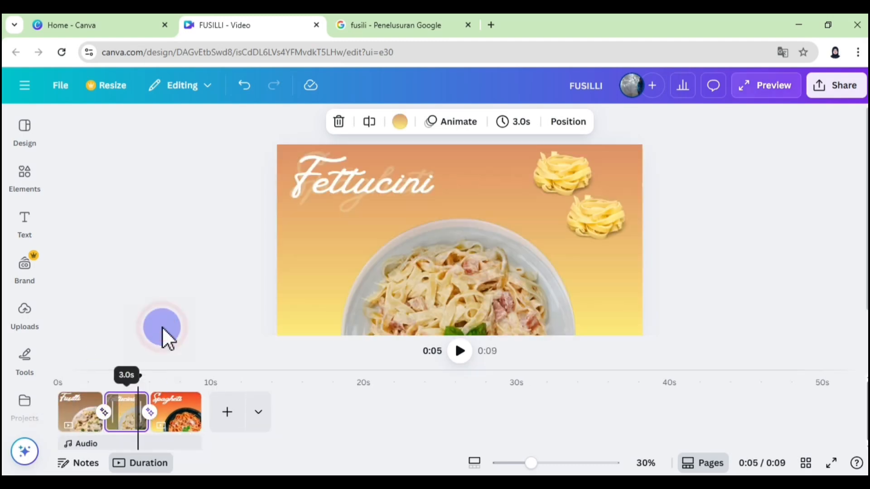
pyautogui.click(173, 422)
pyautogui.moveTo(192, 415); pyautogui.dragTo(188, 413)
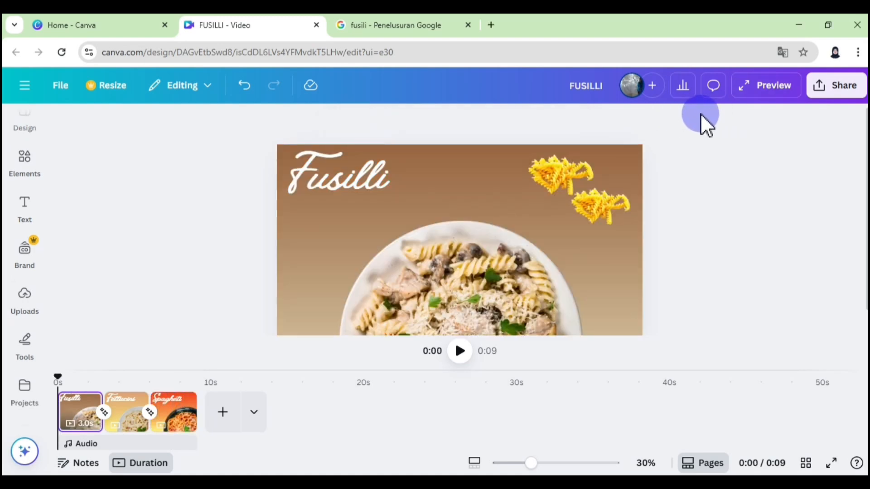
# - Preview the finished video to check the transitions through to the Spagheti page, and close the preview
pyautogui.click(765, 92)
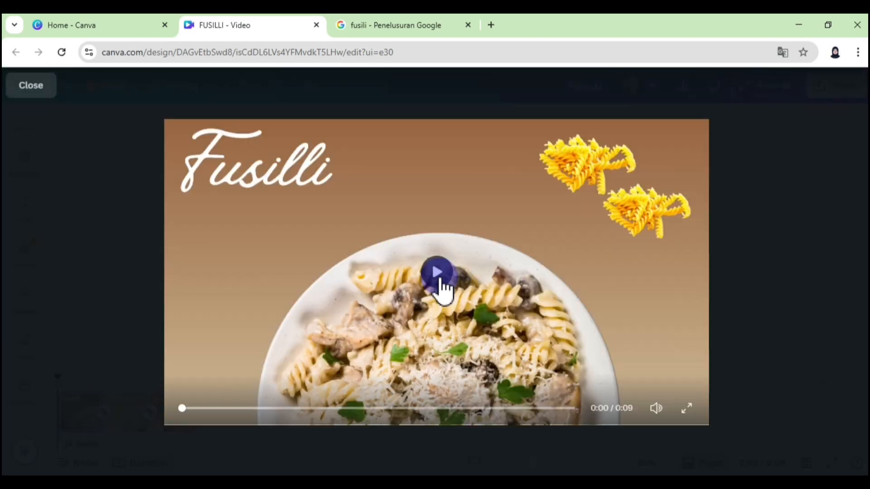
pyautogui.click(438, 277)
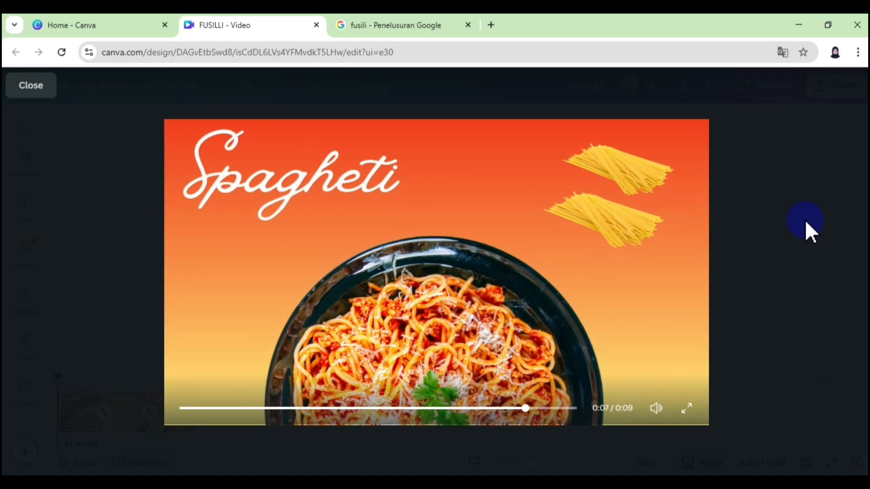
pyautogui.click(796, 159)
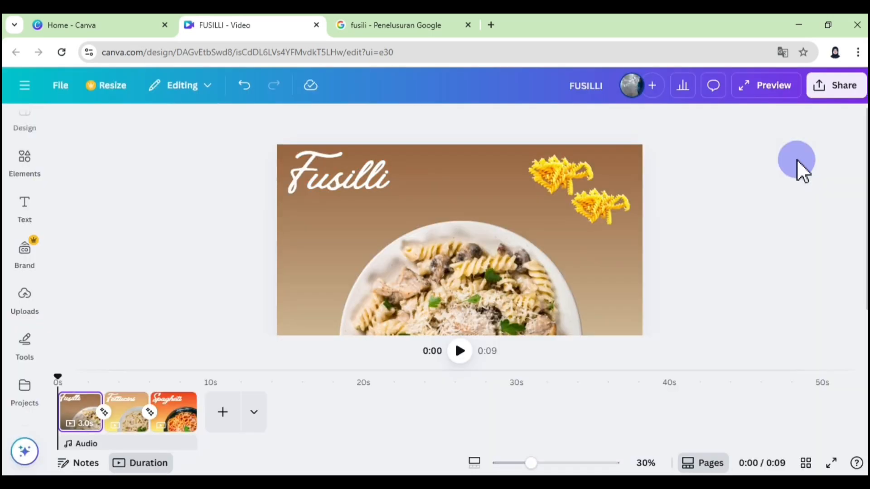